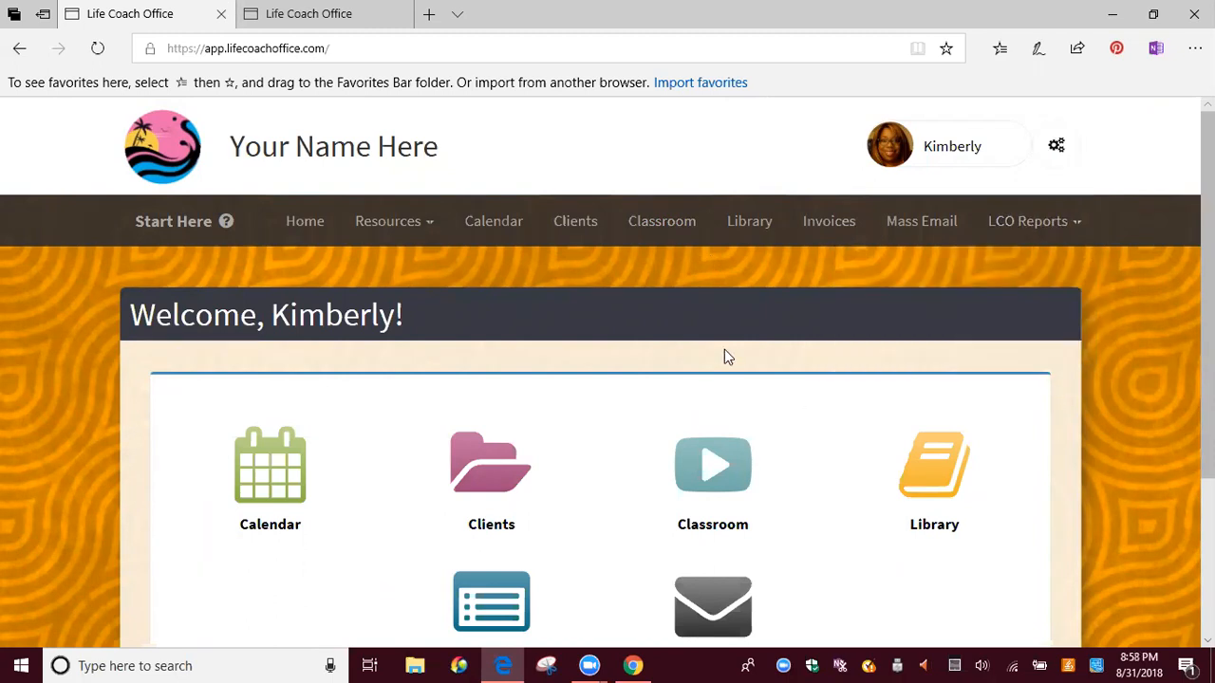
Open the Client Billing page from the system settings
scroll(724, 351, down, 1)
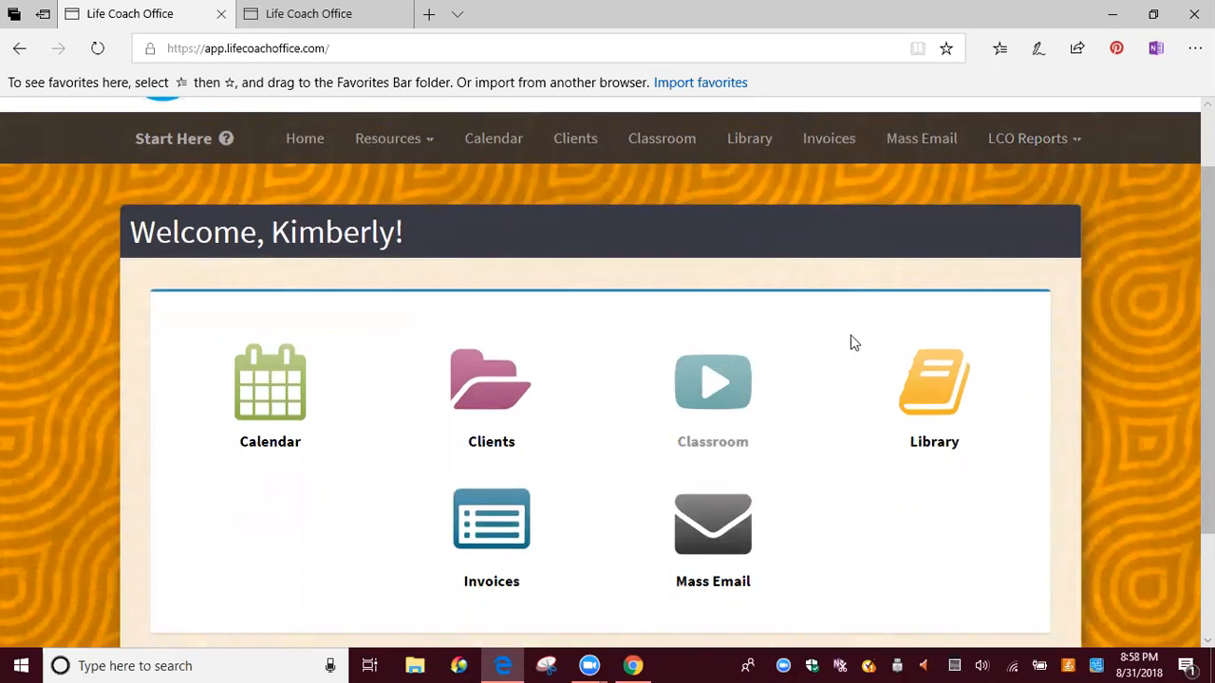
scroll(770, 345, up, 1)
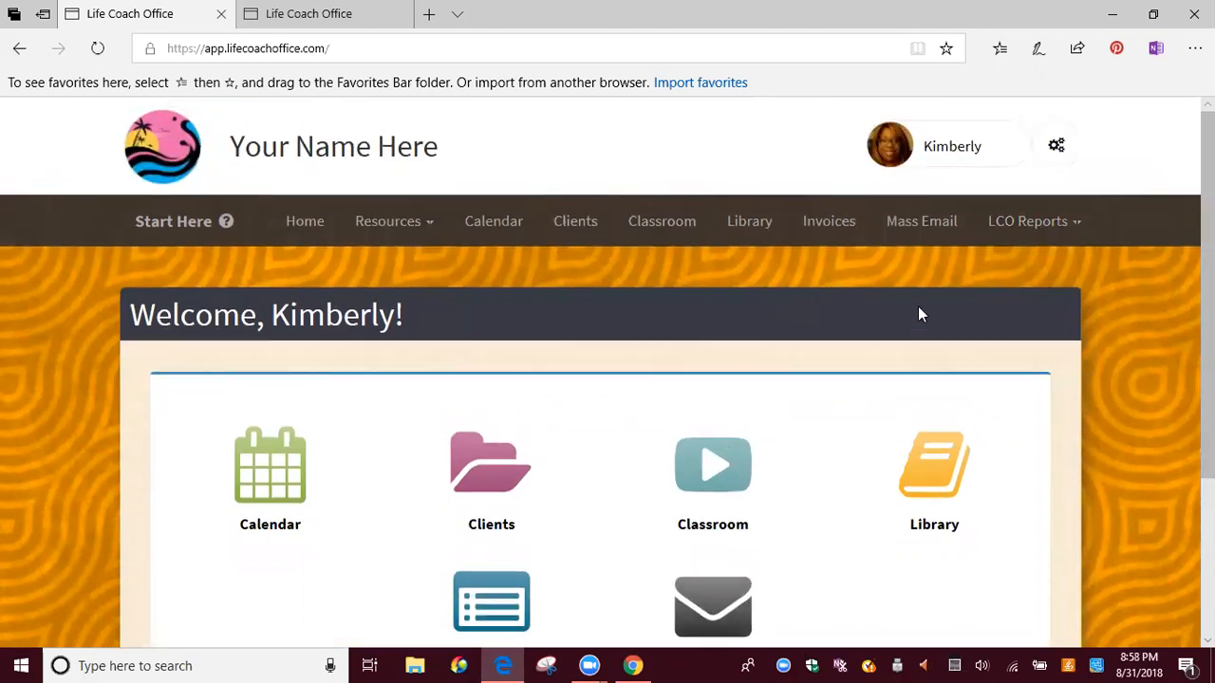
click(1058, 153)
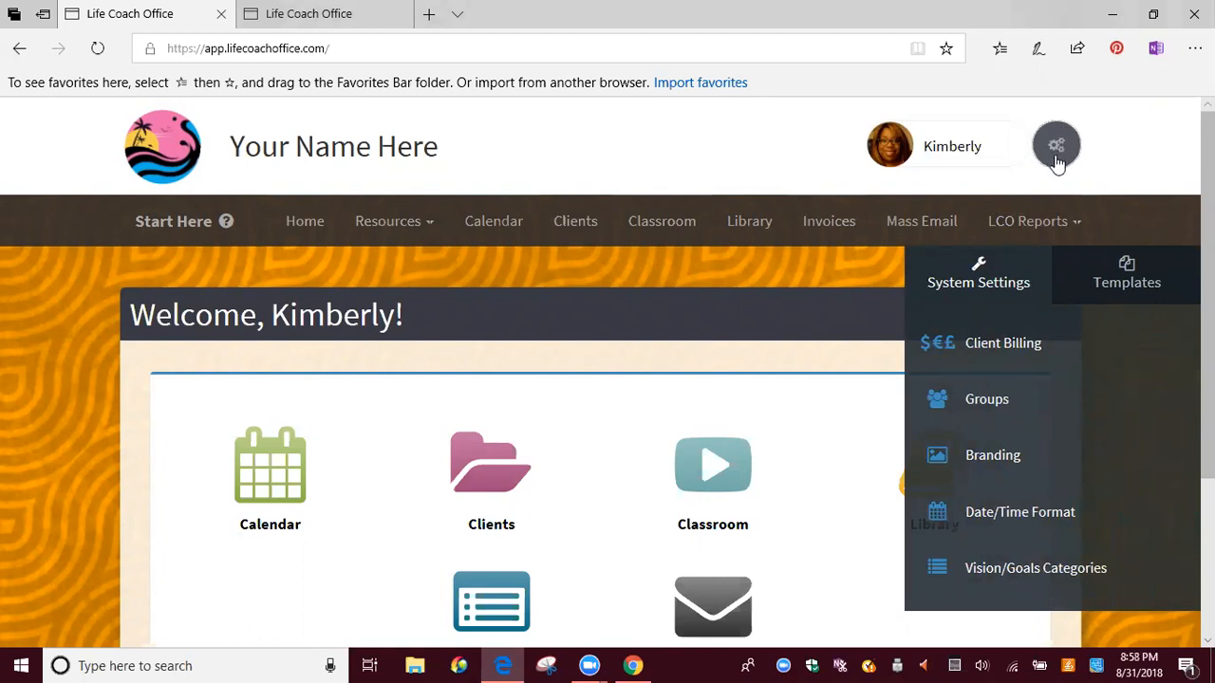
click(981, 354)
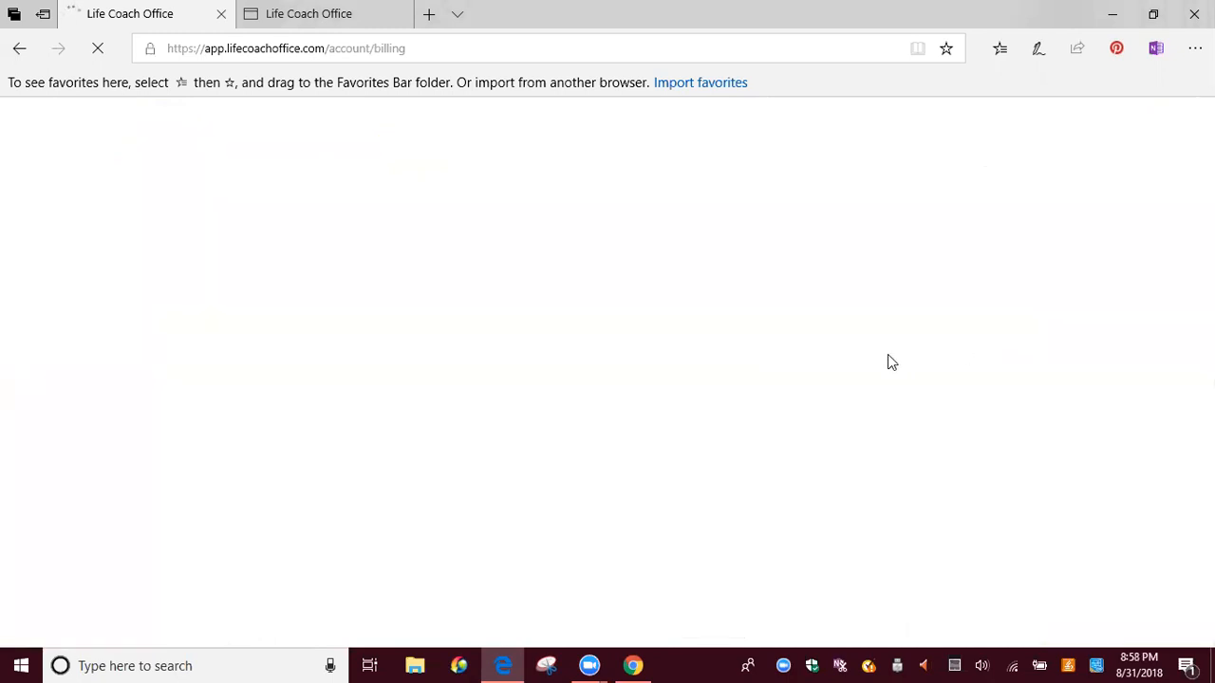
Examine the billing page's payment information, tax rates, and the full Products and Services list with each product's price
scroll(886, 356, down, 8)
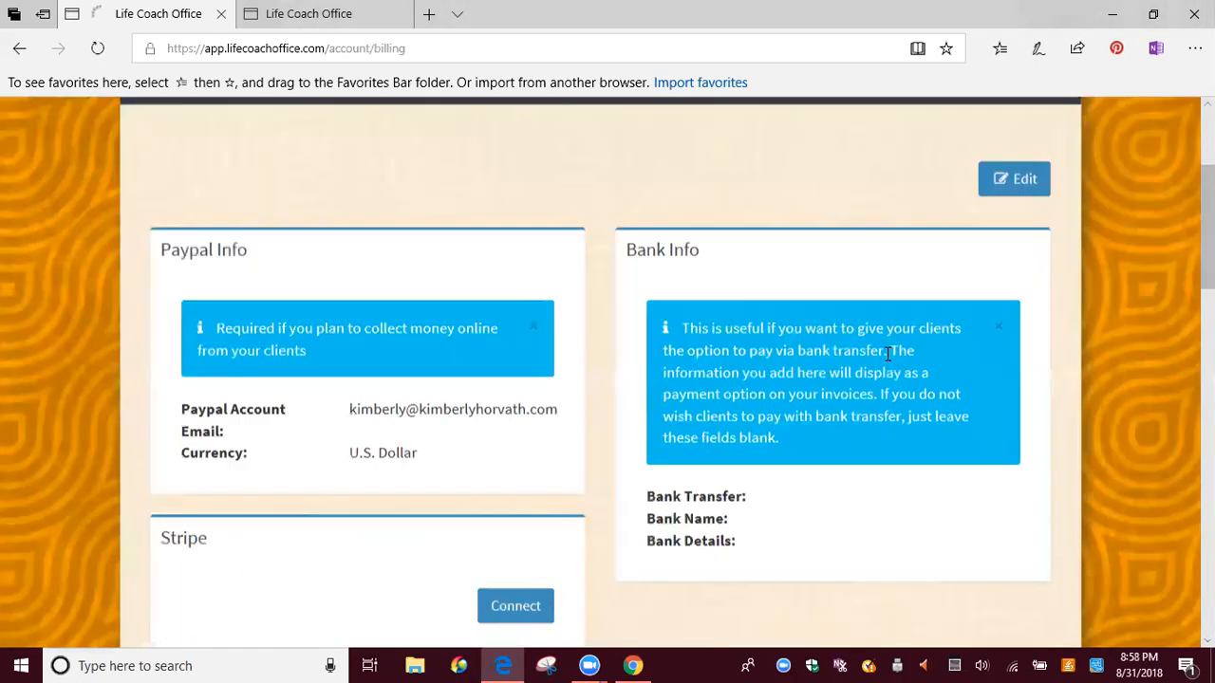
scroll(745, 338, down, 3)
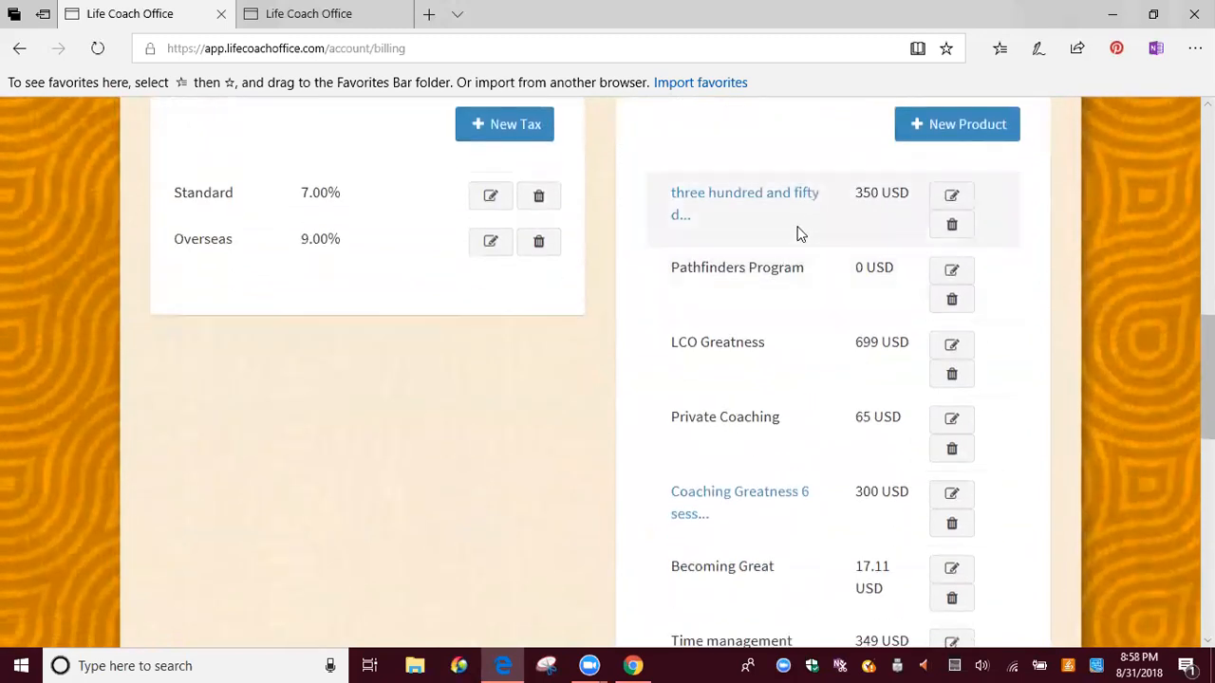
scroll(800, 171, down, 2)
scroll(794, 290, down, 7)
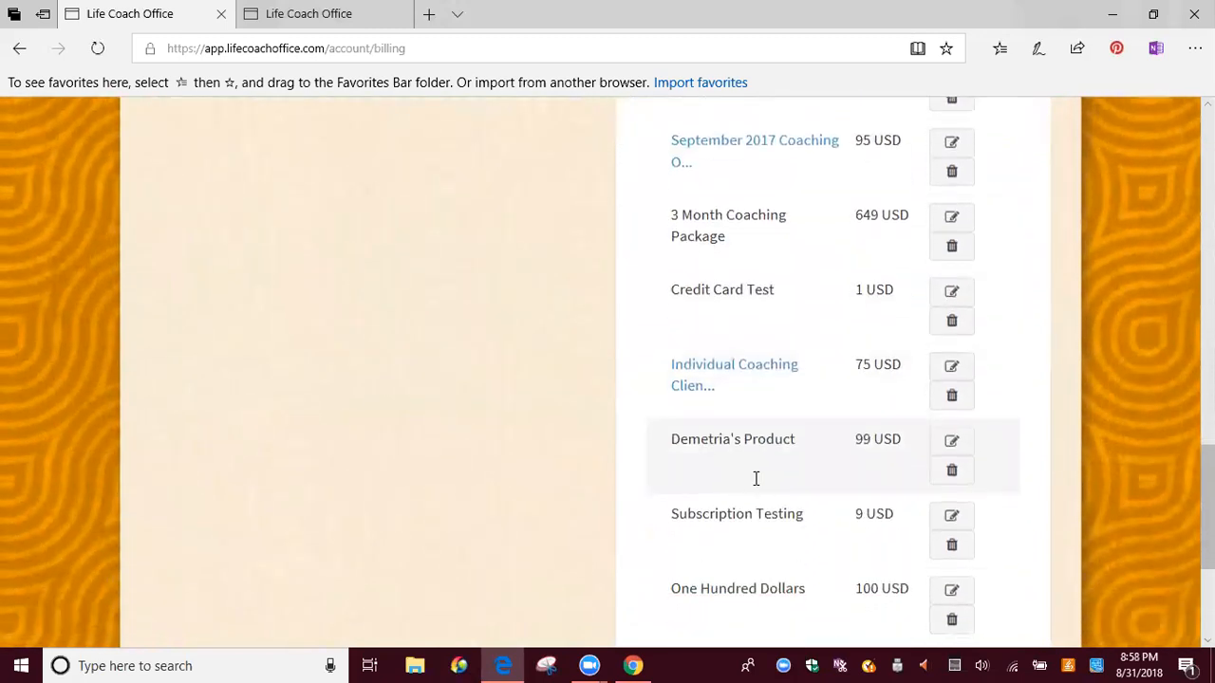
scroll(776, 465, up, 9)
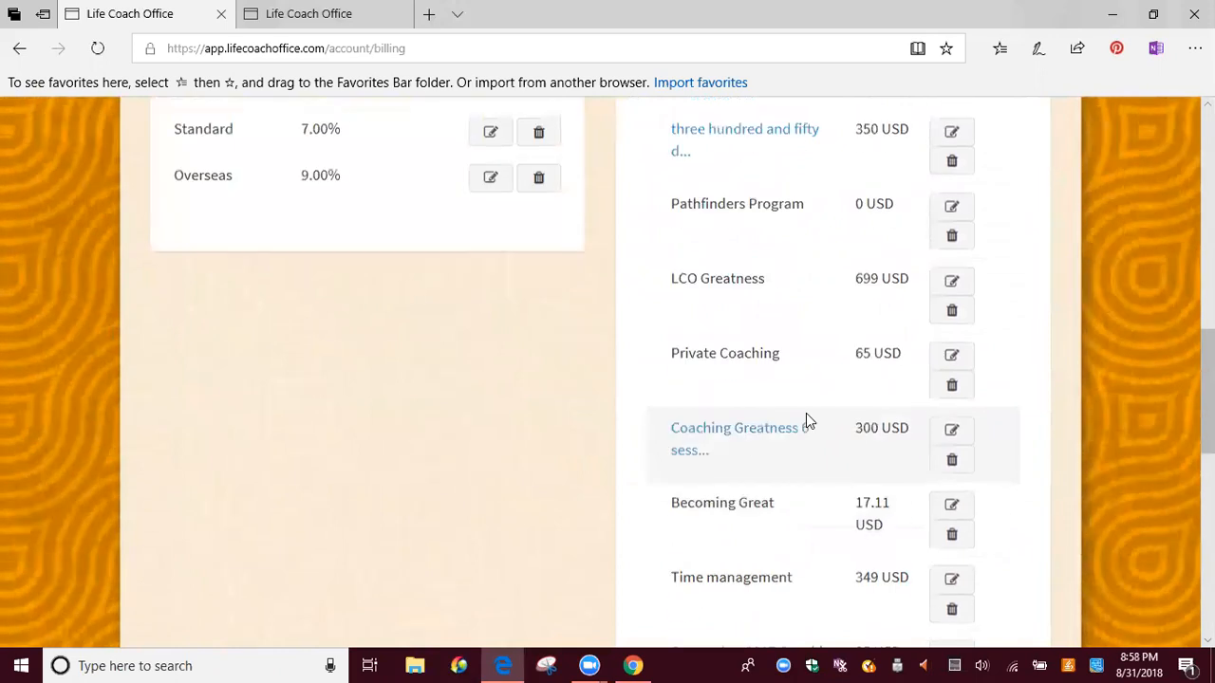
scroll(828, 370, down, 2)
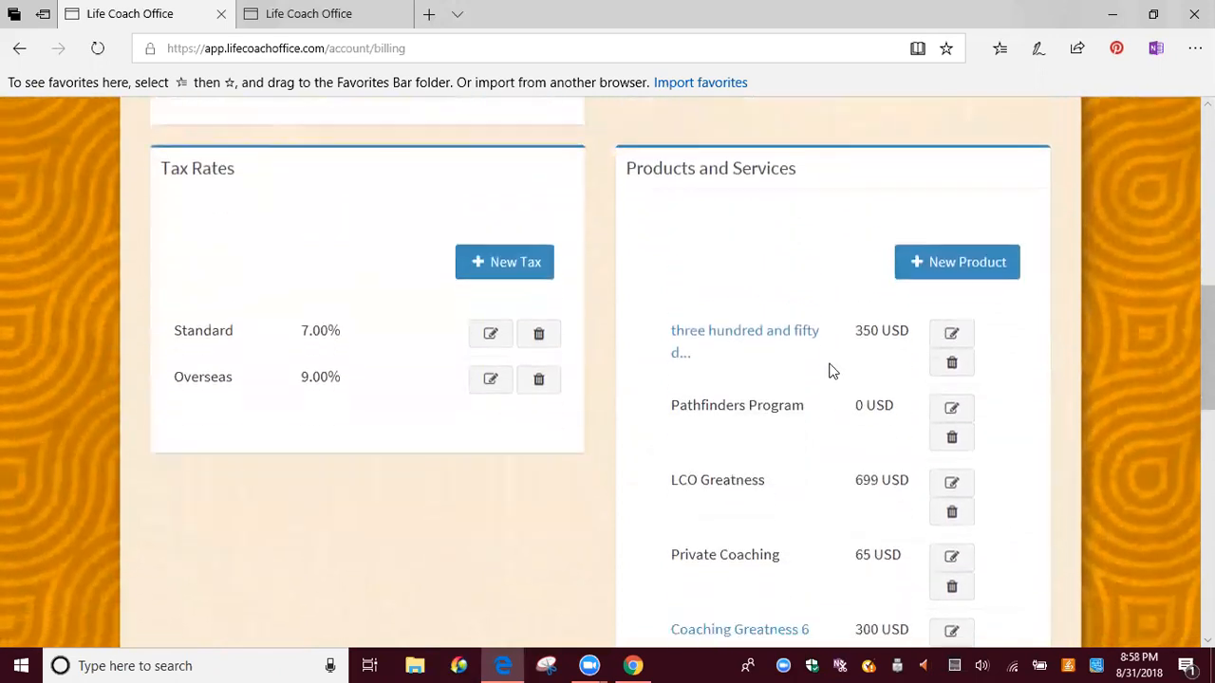
scroll(800, 396, down, 3)
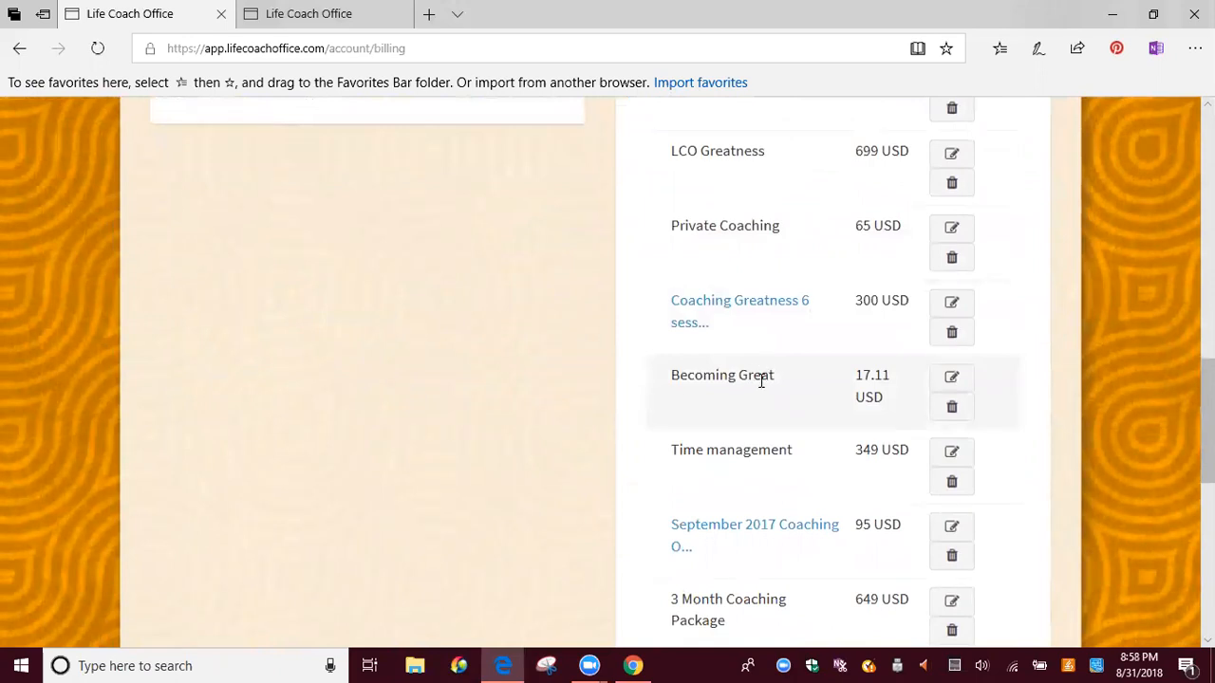
scroll(761, 377, up, 2)
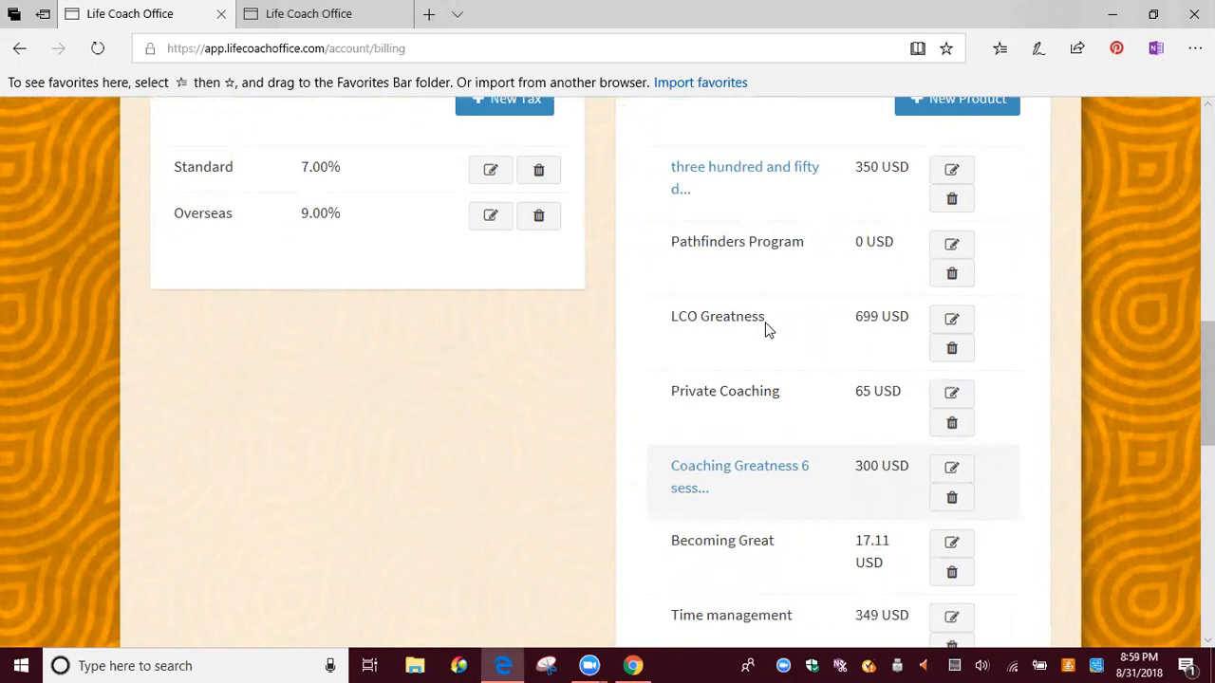
scroll(771, 323, up, 2)
scroll(787, 322, down, 2)
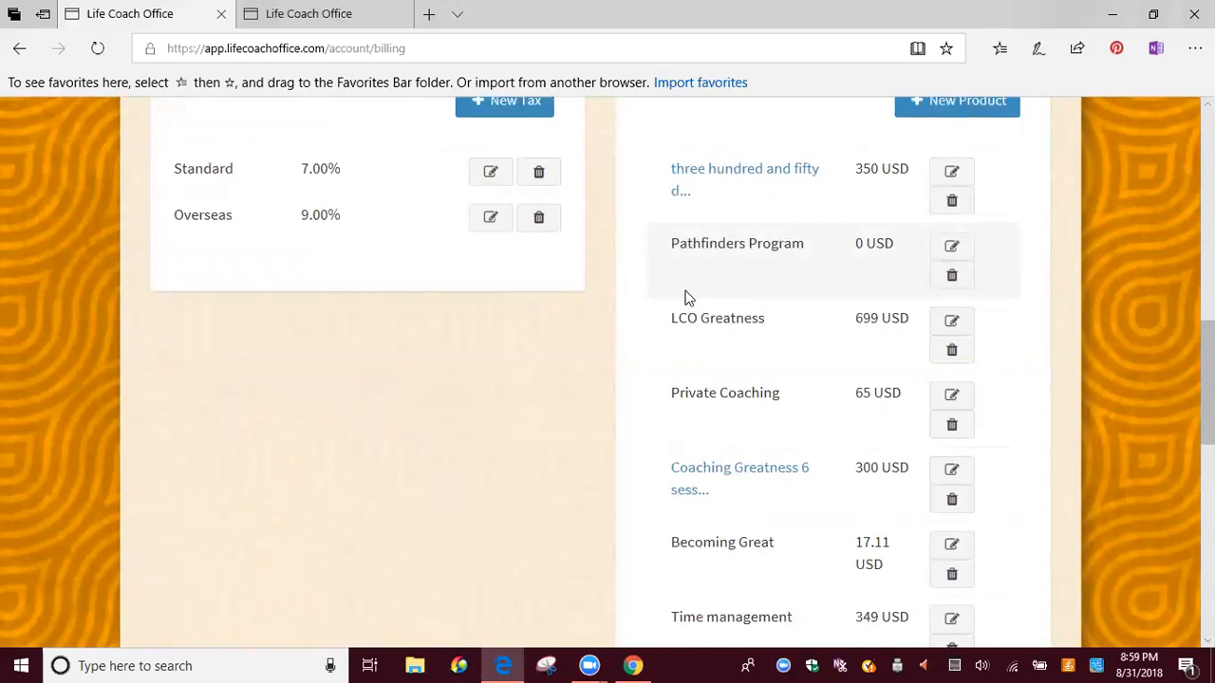
scroll(719, 412, down, 2)
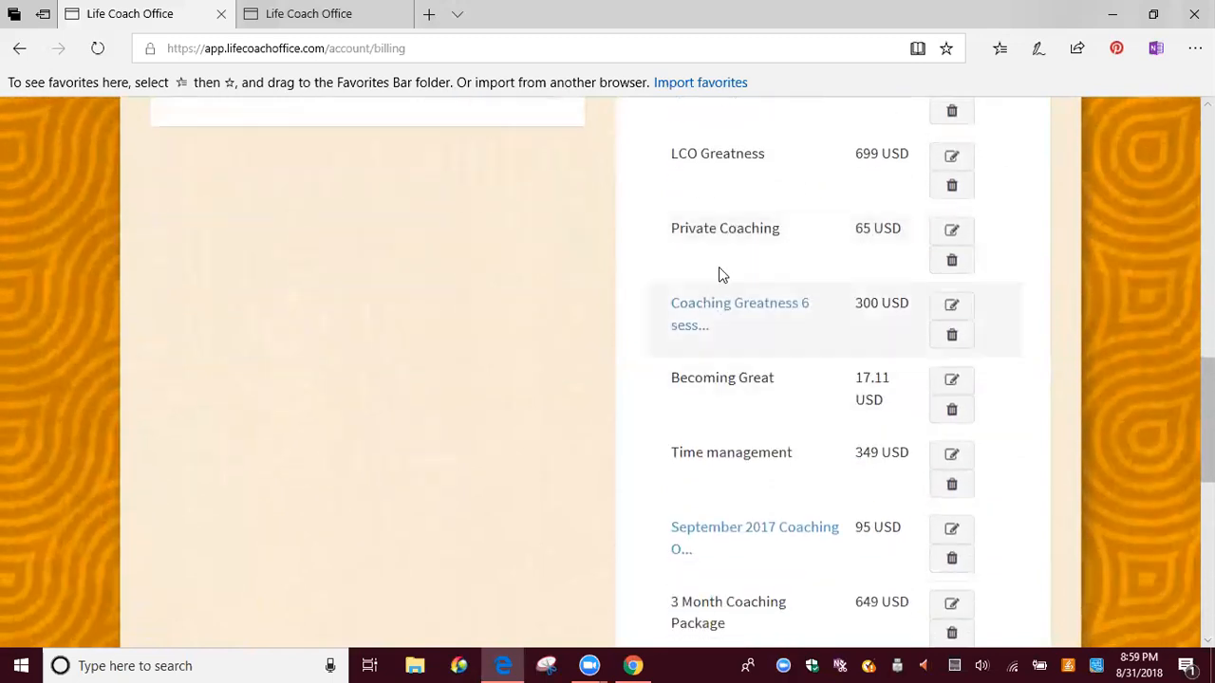
scroll(757, 382, up, 4)
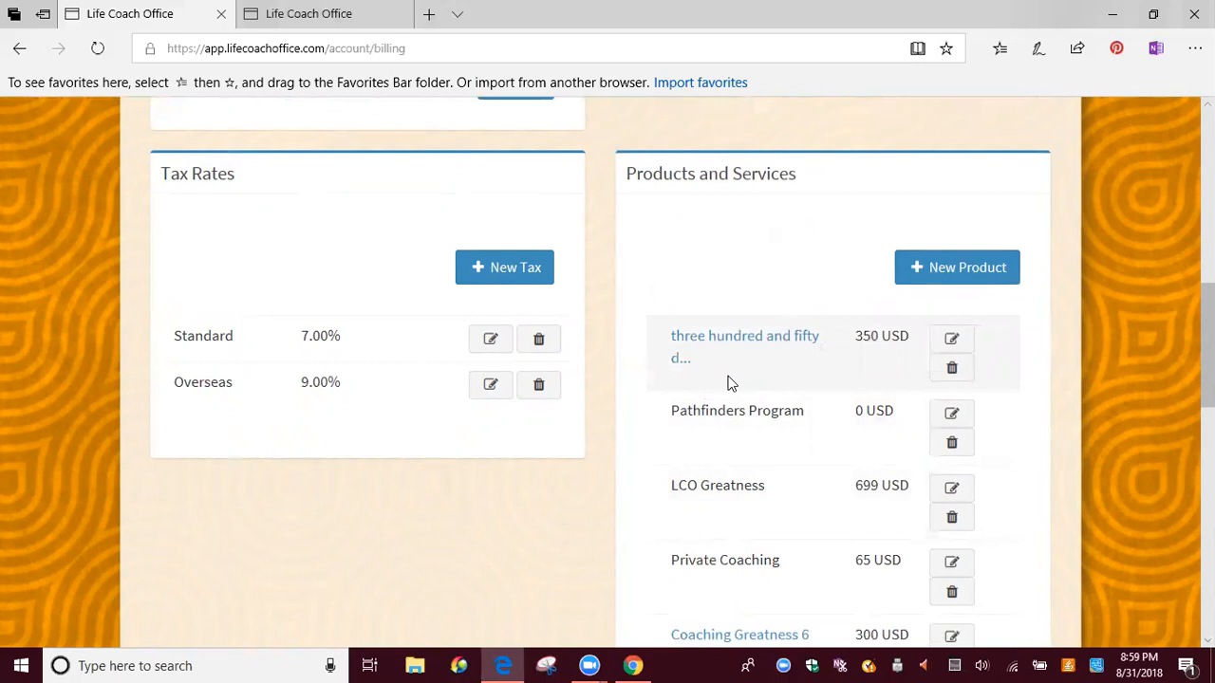
scroll(731, 383, down, 3)
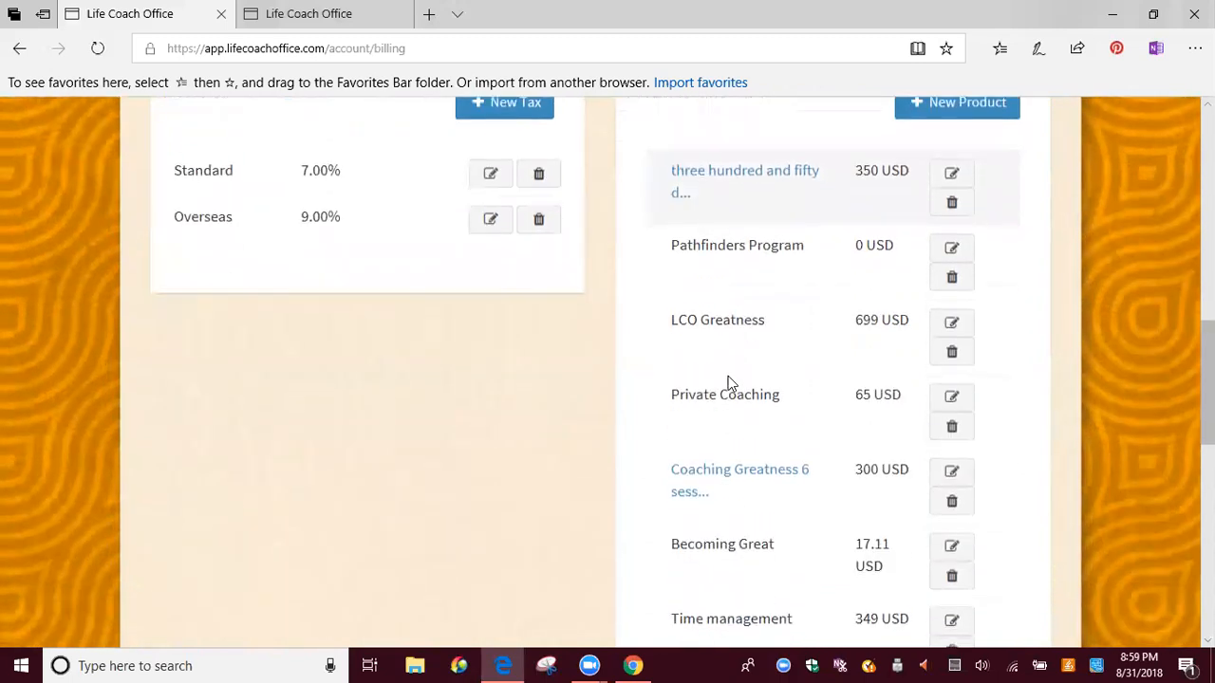
scroll(738, 304, up, 2)
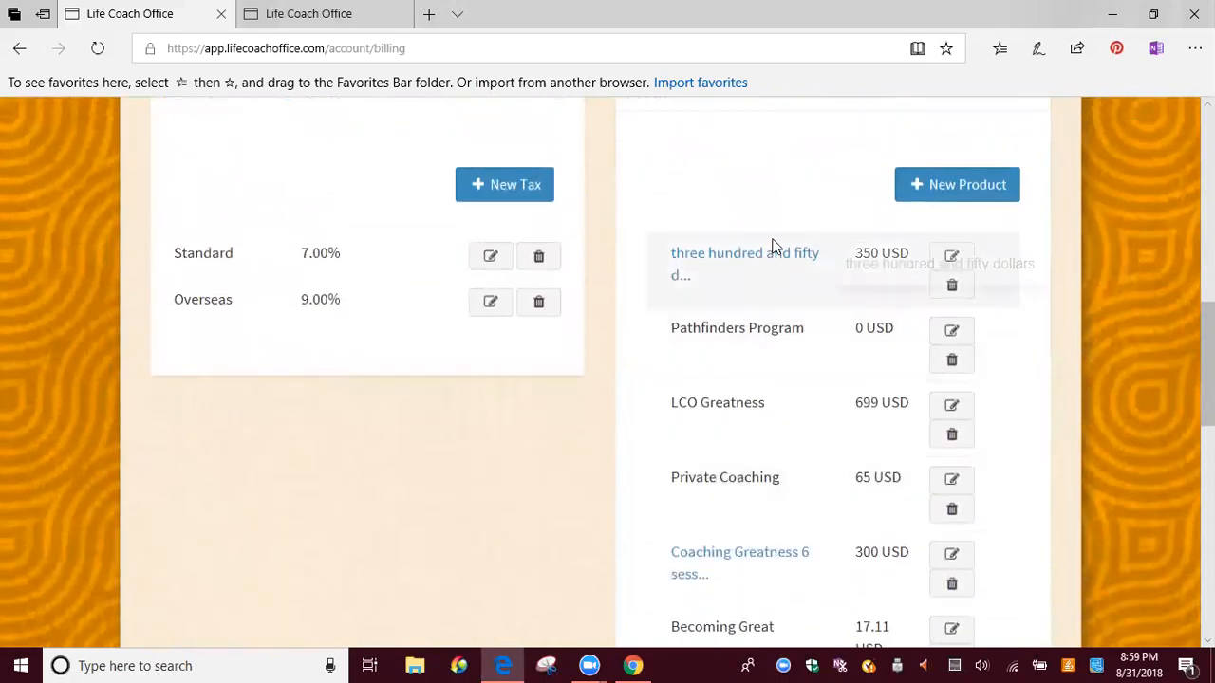
scroll(858, 206, up, 1)
scroll(779, 379, down, 10)
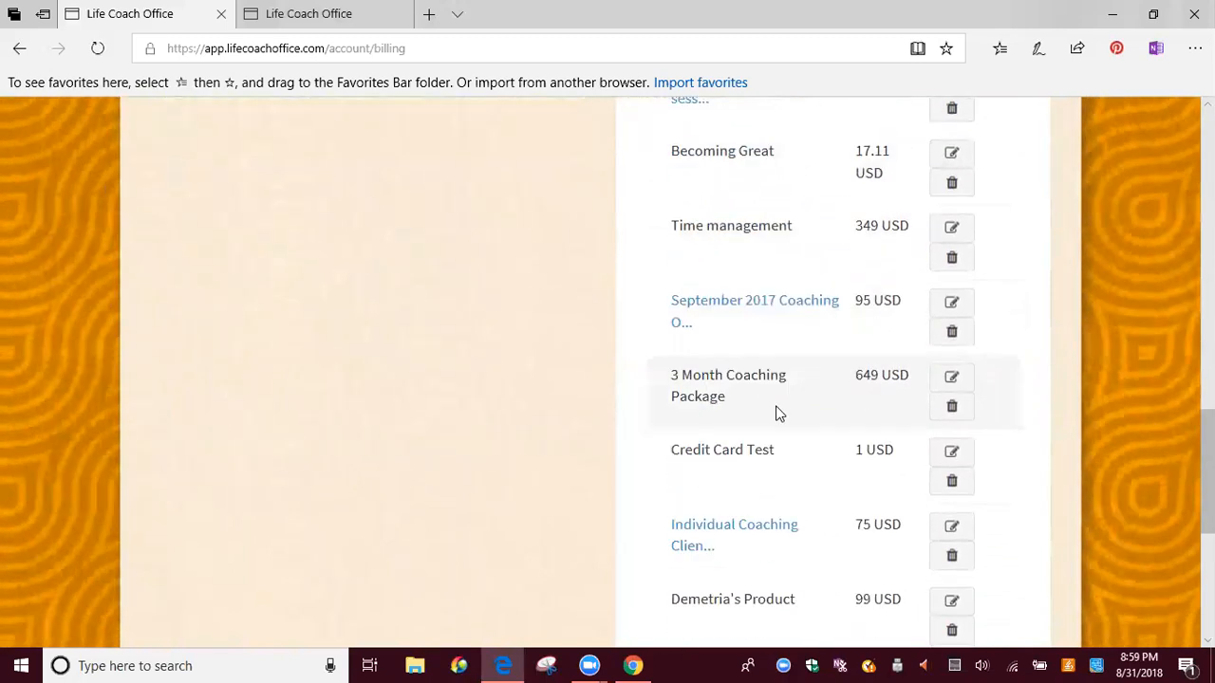
scroll(767, 425, up, 8)
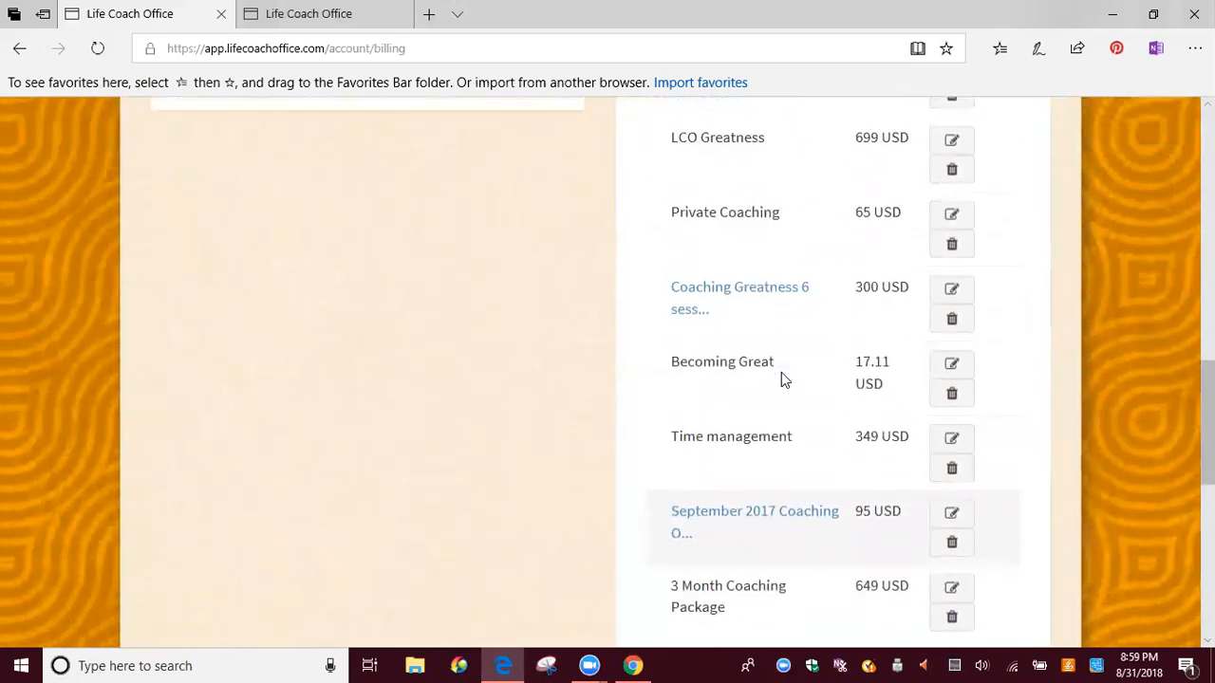
scroll(764, 223, up, 3)
scroll(746, 272, down, 1)
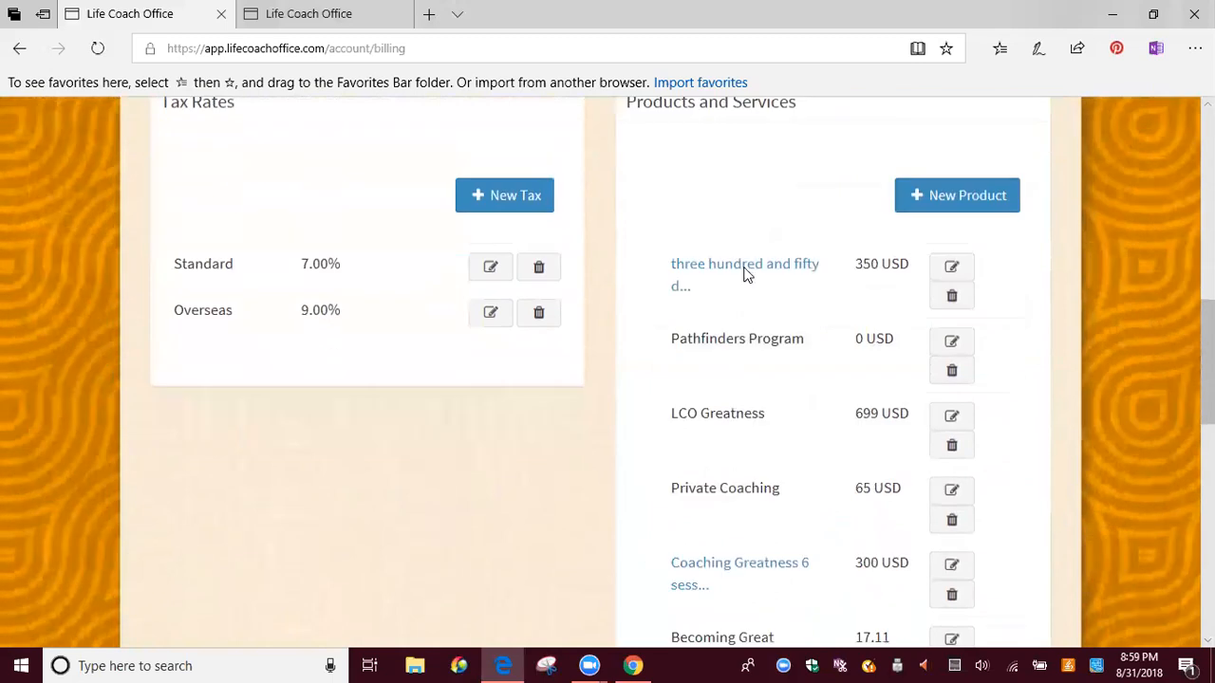
Open the Groups page from the system settings and review the existing groups
scroll(745, 274, up, 10)
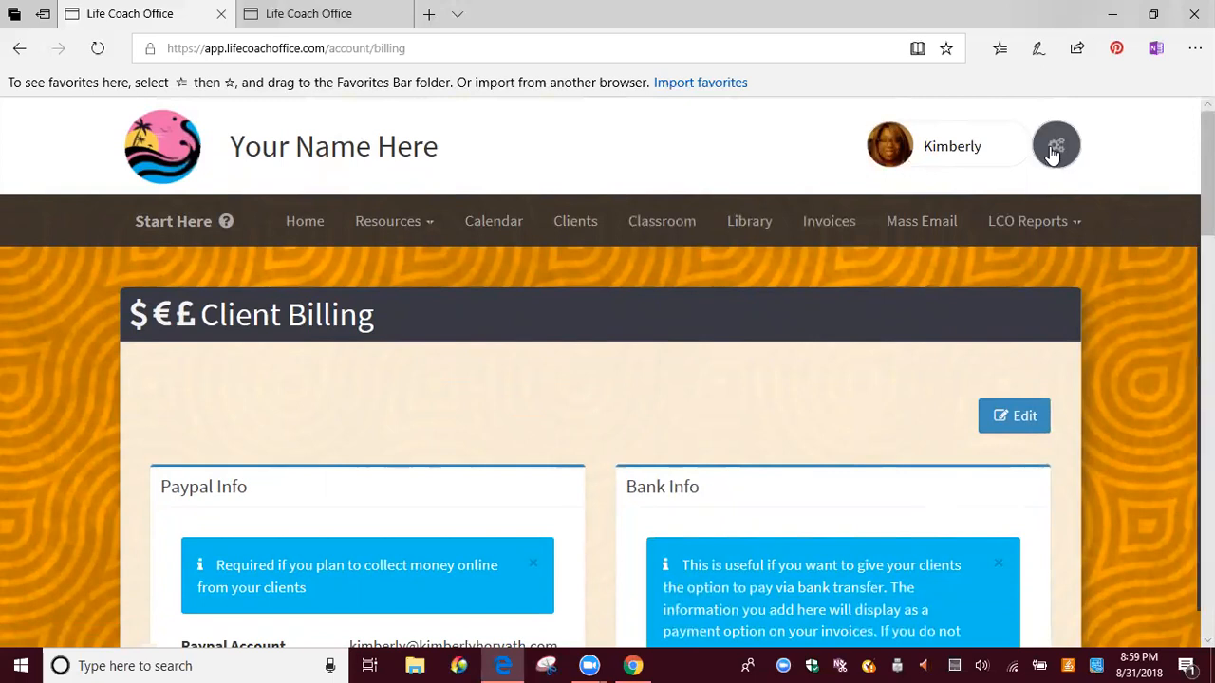
click(1053, 154)
click(978, 402)
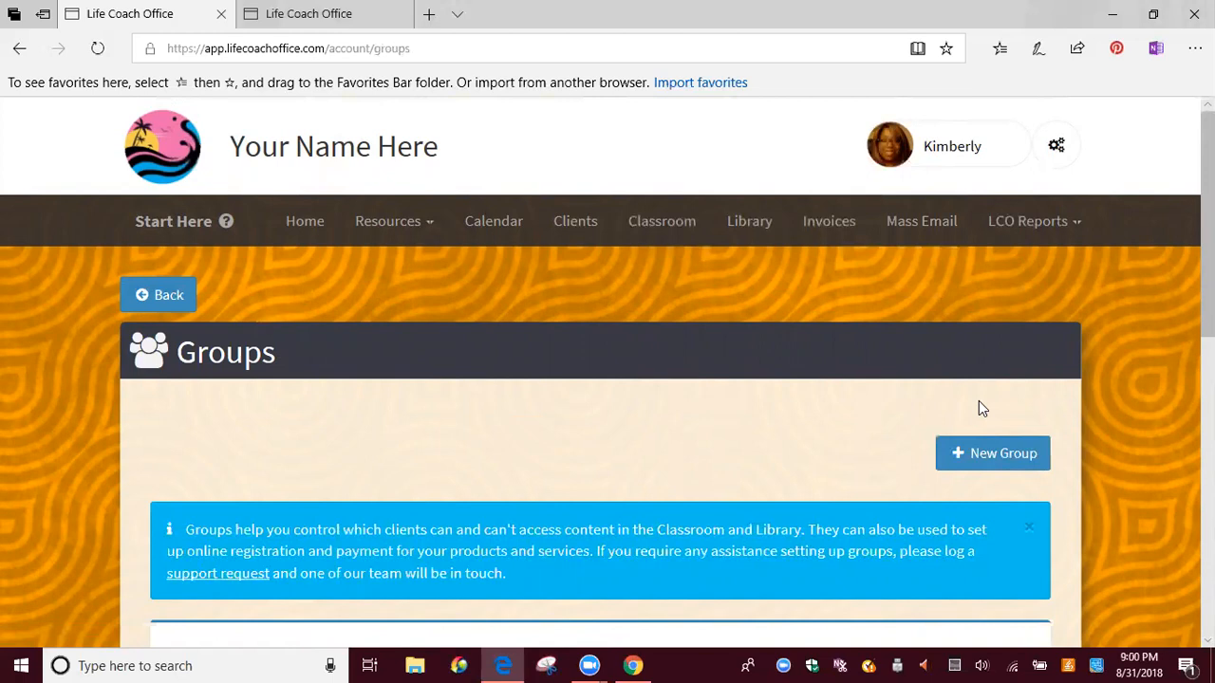
scroll(764, 446, down, 2)
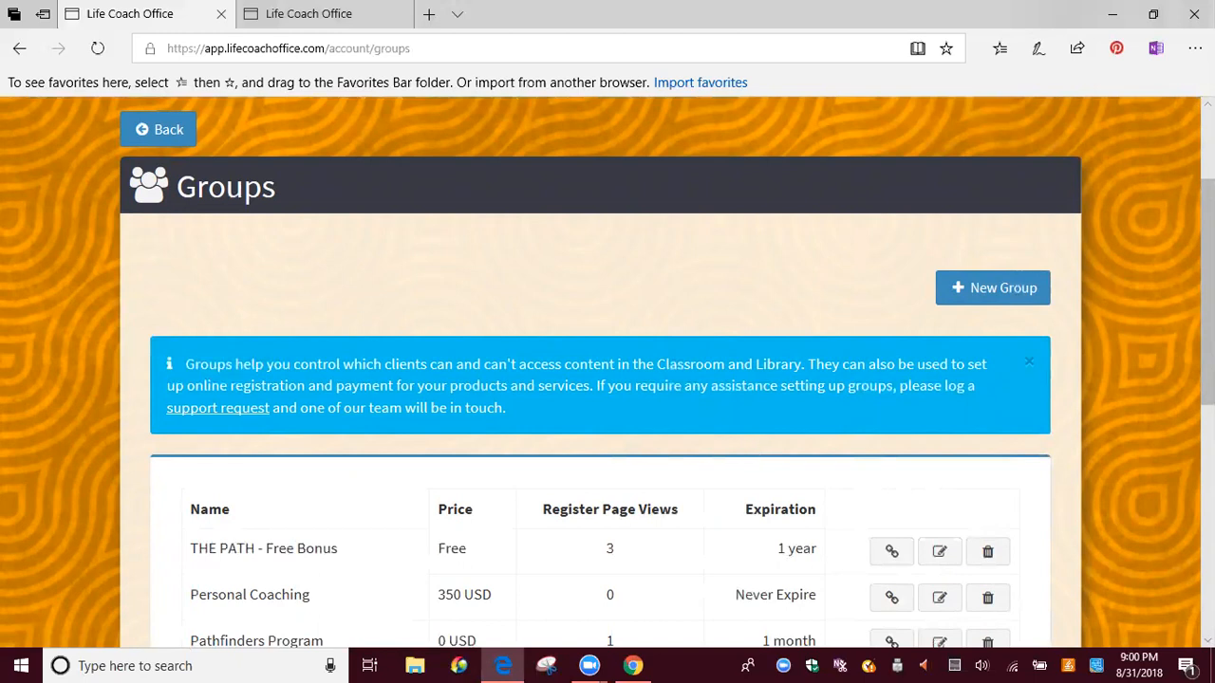
scroll(1050, 266, up, 2)
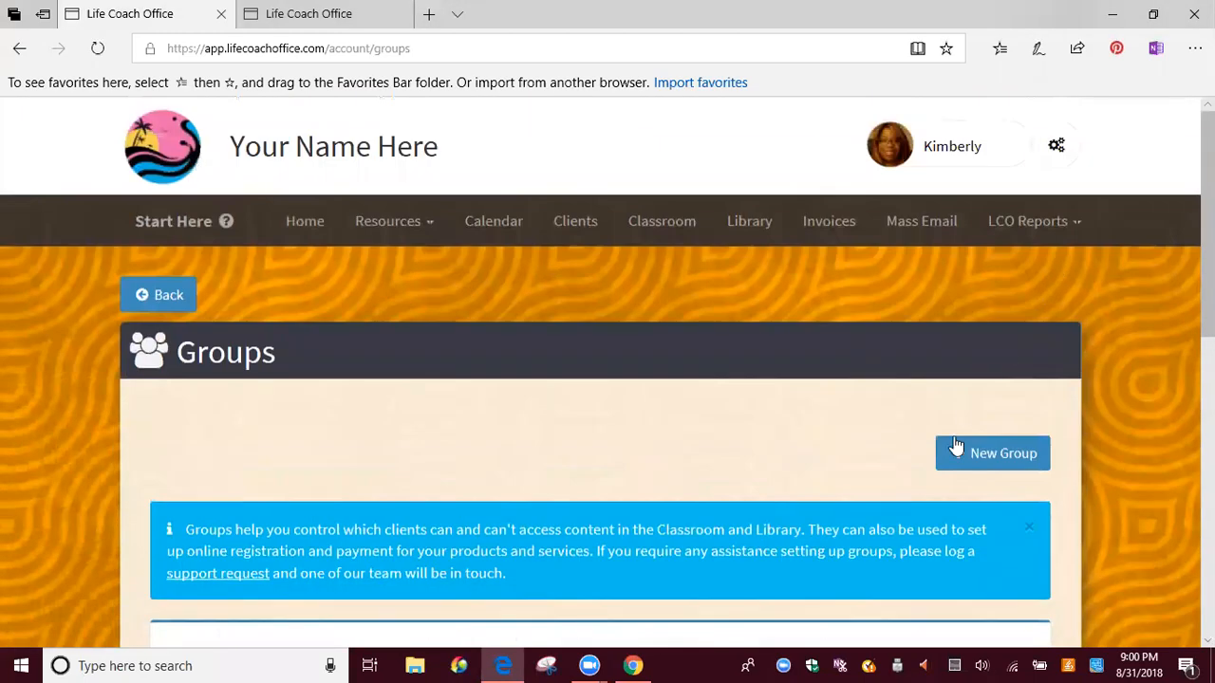
Start a new group titled "3 Month Coaching Package" and enable online registration for it
click(963, 455)
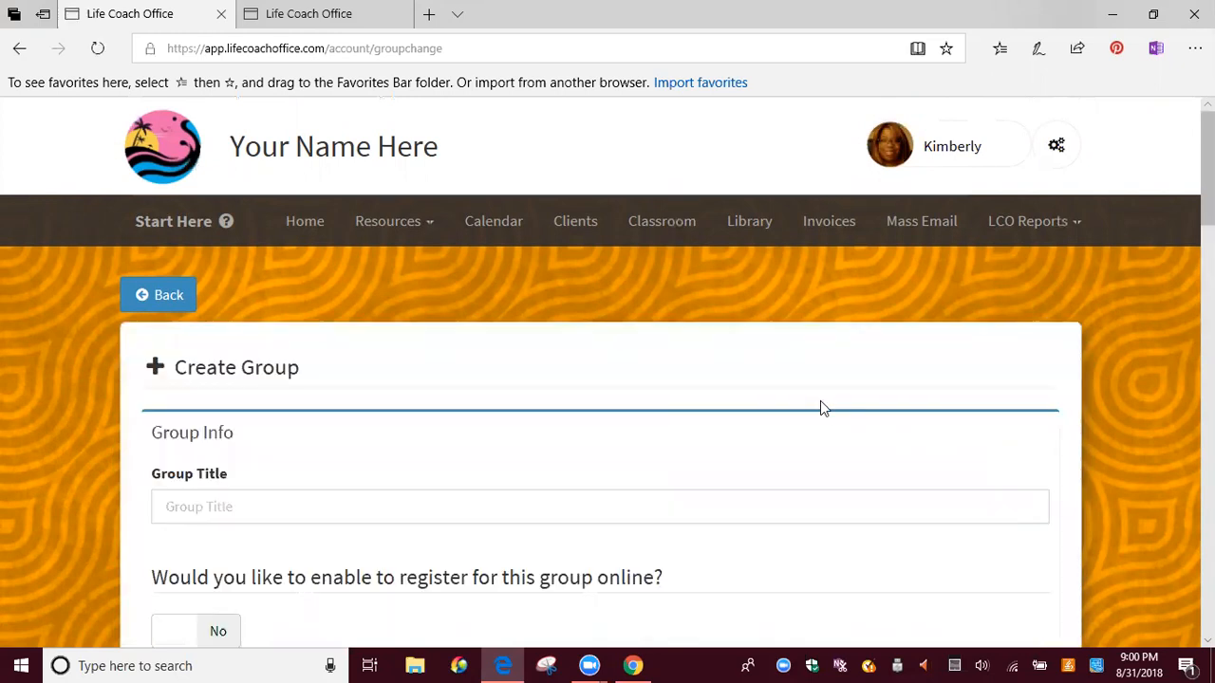
scroll(826, 409, down, 2)
click(459, 343)
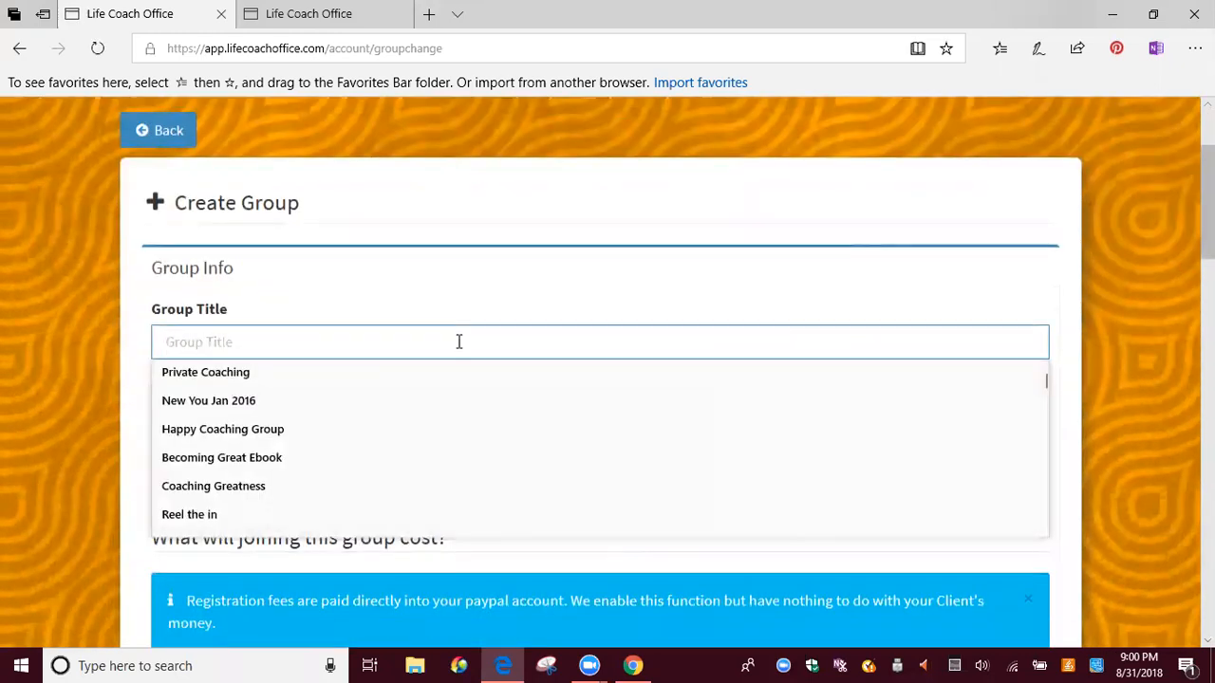
text(3)
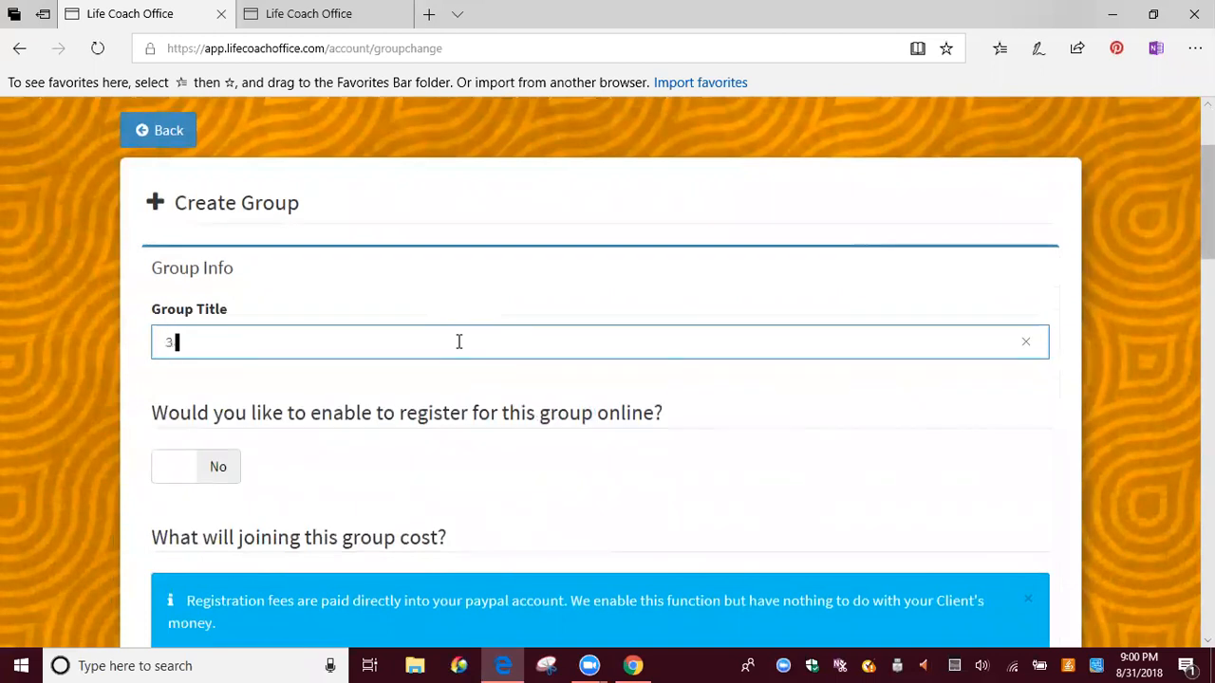
text( Month )
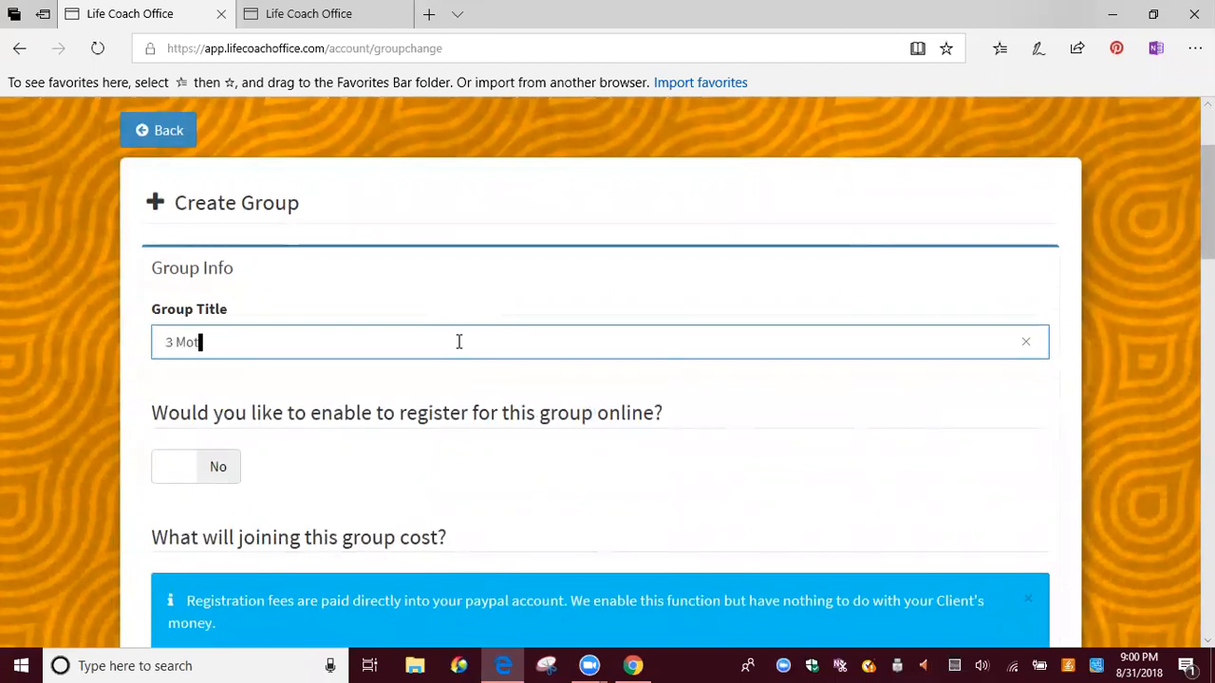
text(Coaching PAcka)
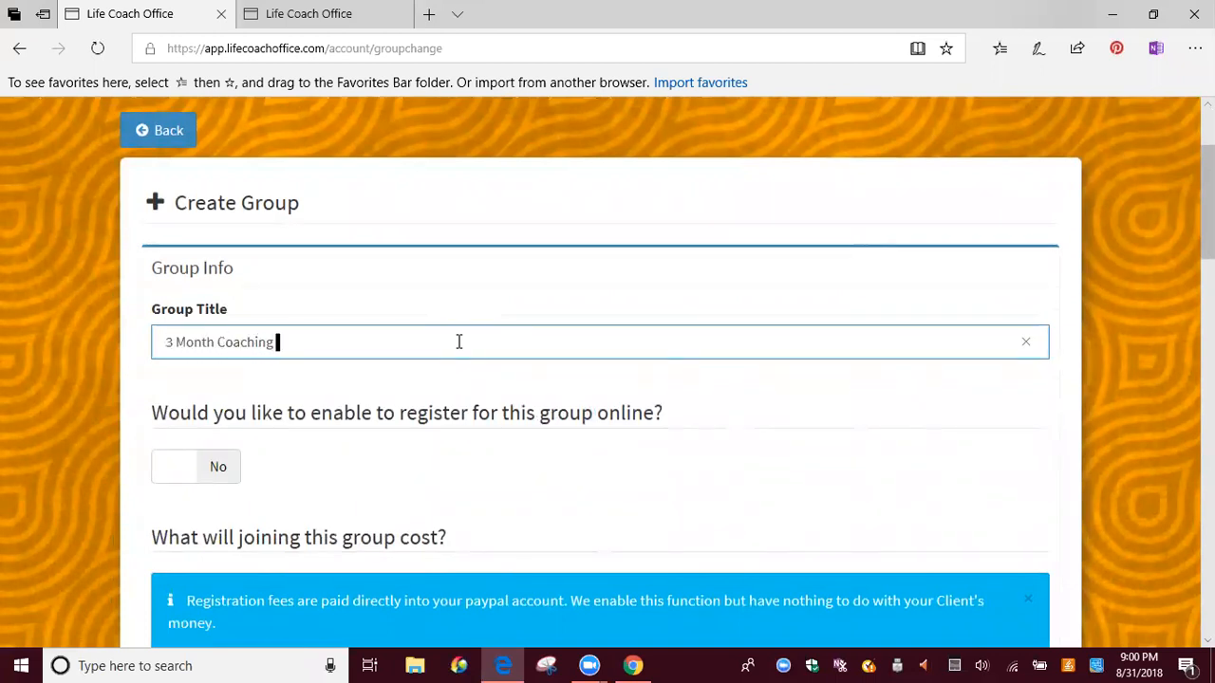
key(BackSpace)
key(BackSpace)
key(BackSpace)
key(BackSpace)
text(a)
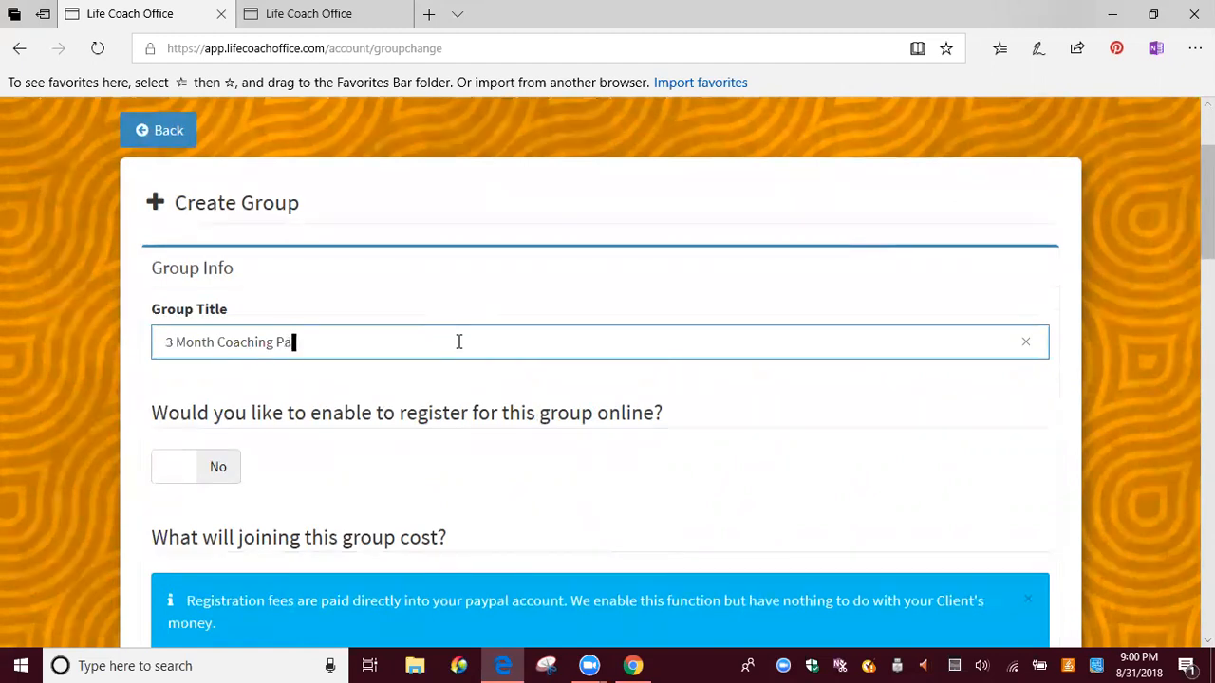
text(ckage)
click(171, 471)
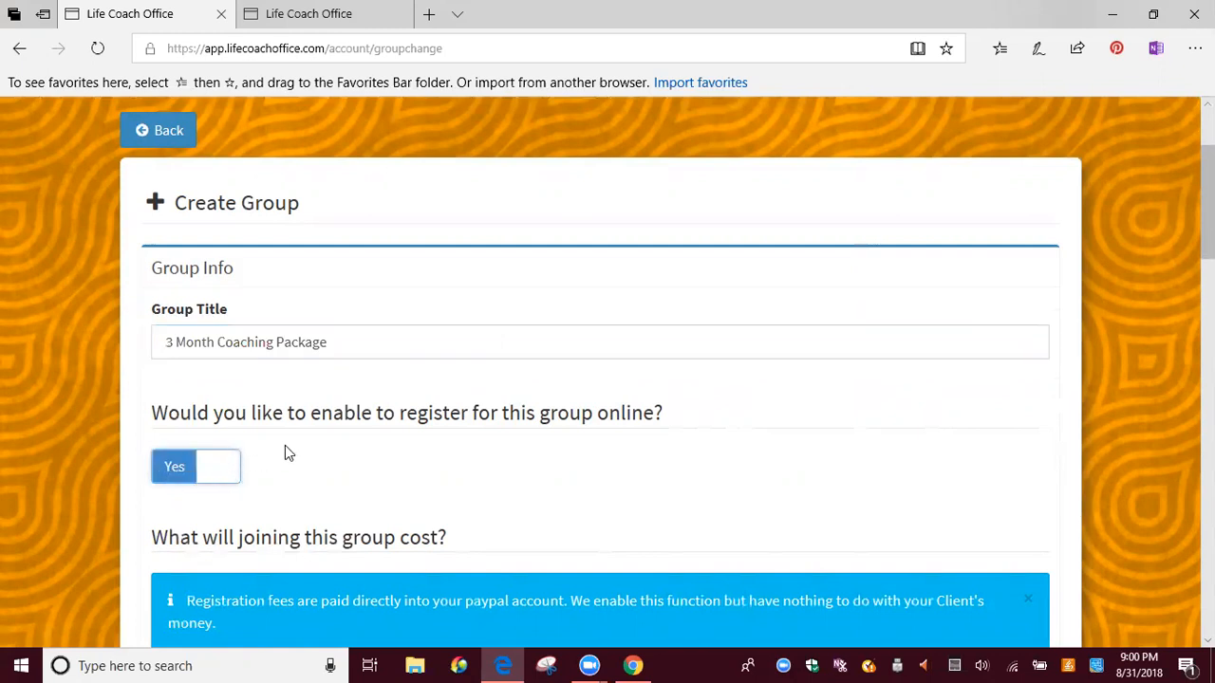
Choose the "3 Month Coaching Package - $649" product as the group's joining cost and turn on automatic invoicing
scroll(469, 402, down, 3)
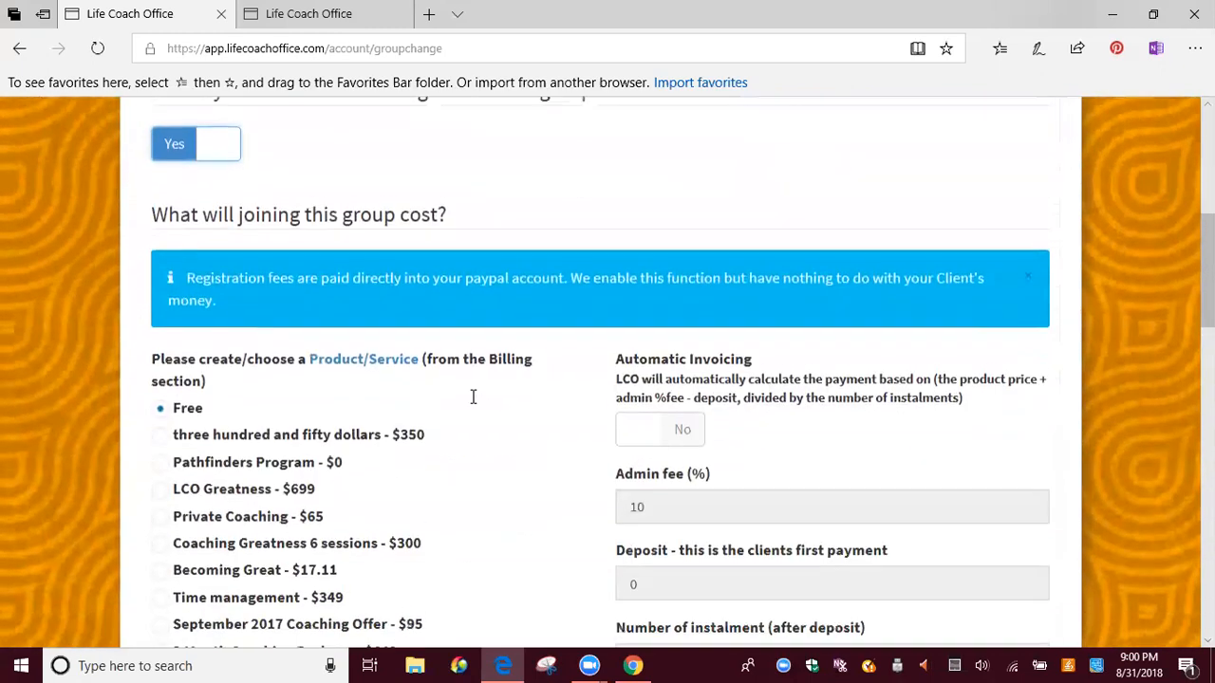
scroll(323, 421, down, 4)
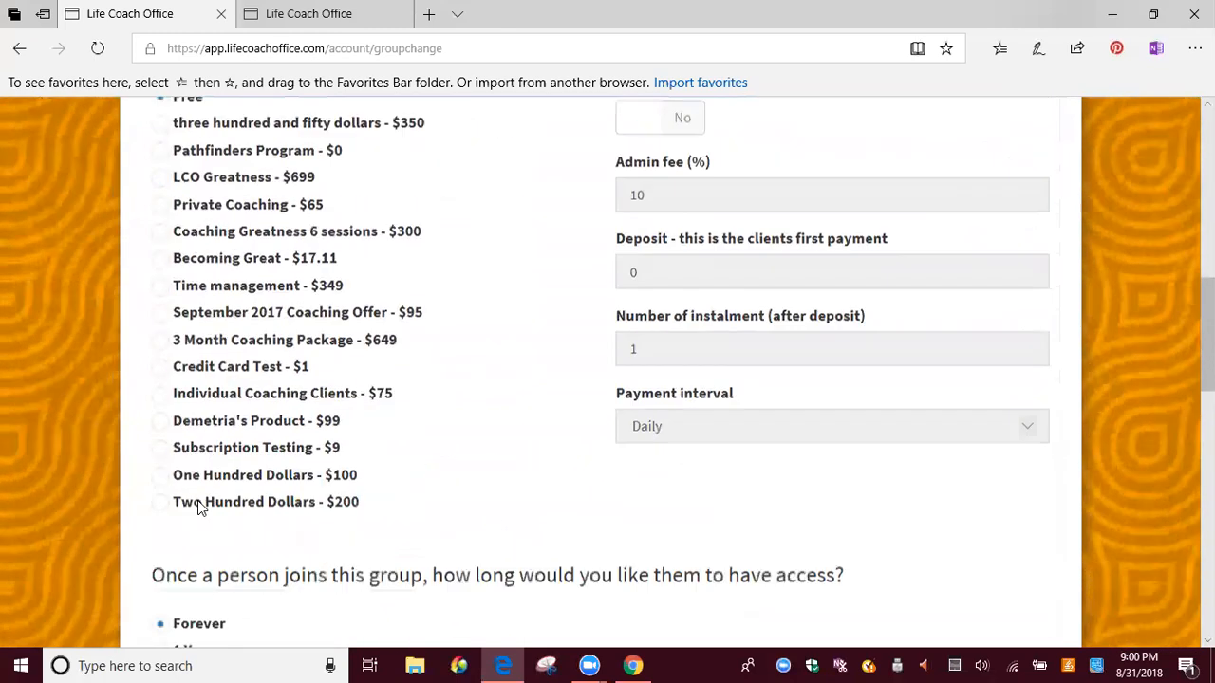
scroll(264, 411, up, 1)
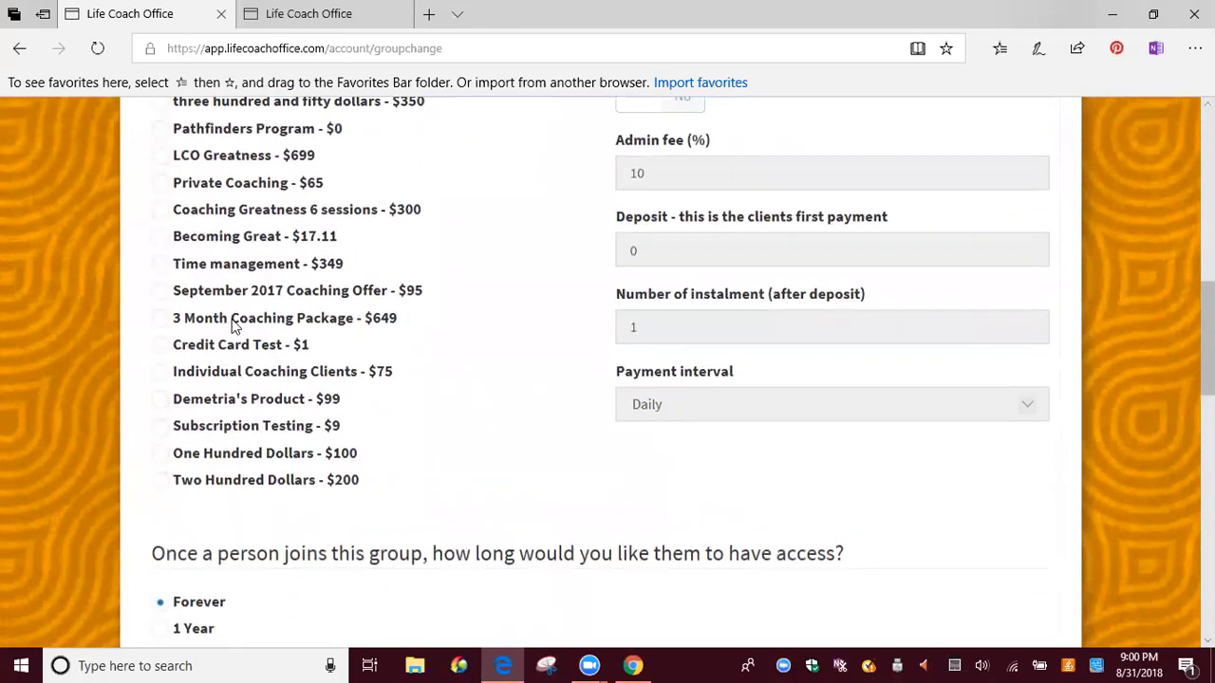
click(161, 320)
scroll(955, 154, up, 2)
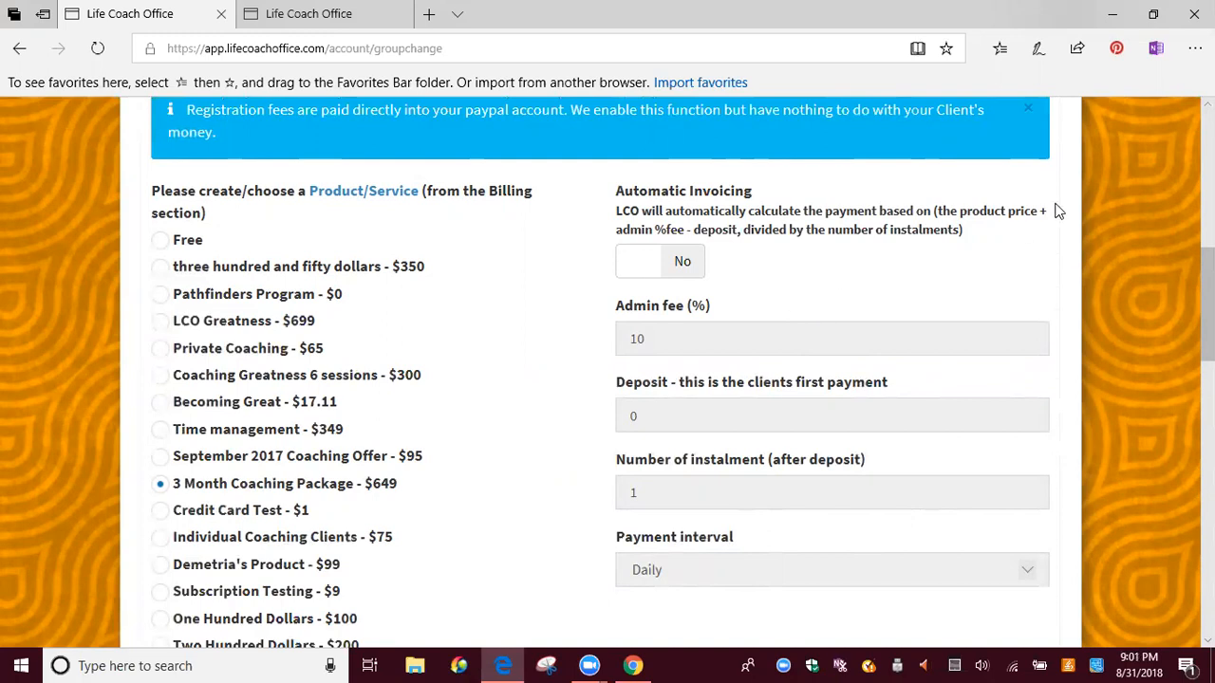
click(647, 277)
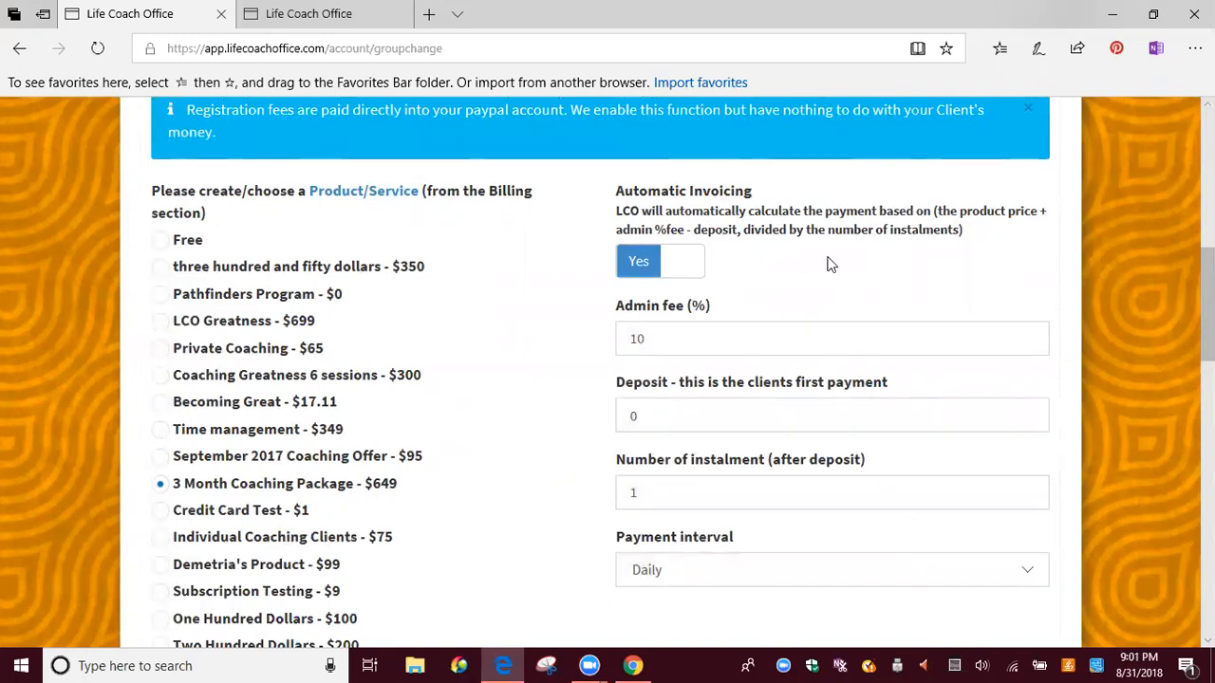
Set the group's admin fee to 0% and the client's deposit to 125
scroll(841, 263, down, 2)
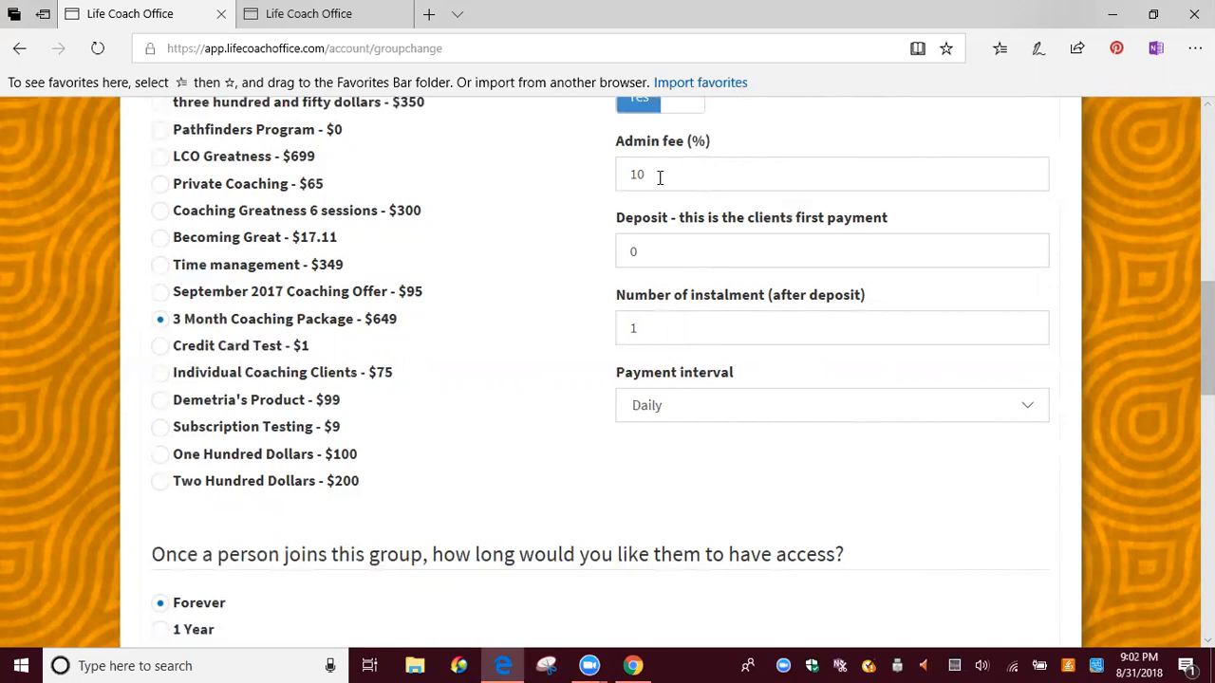
click(659, 178)
key(BackSpace)
key(BackSpace)
text(0)
key(Tab)
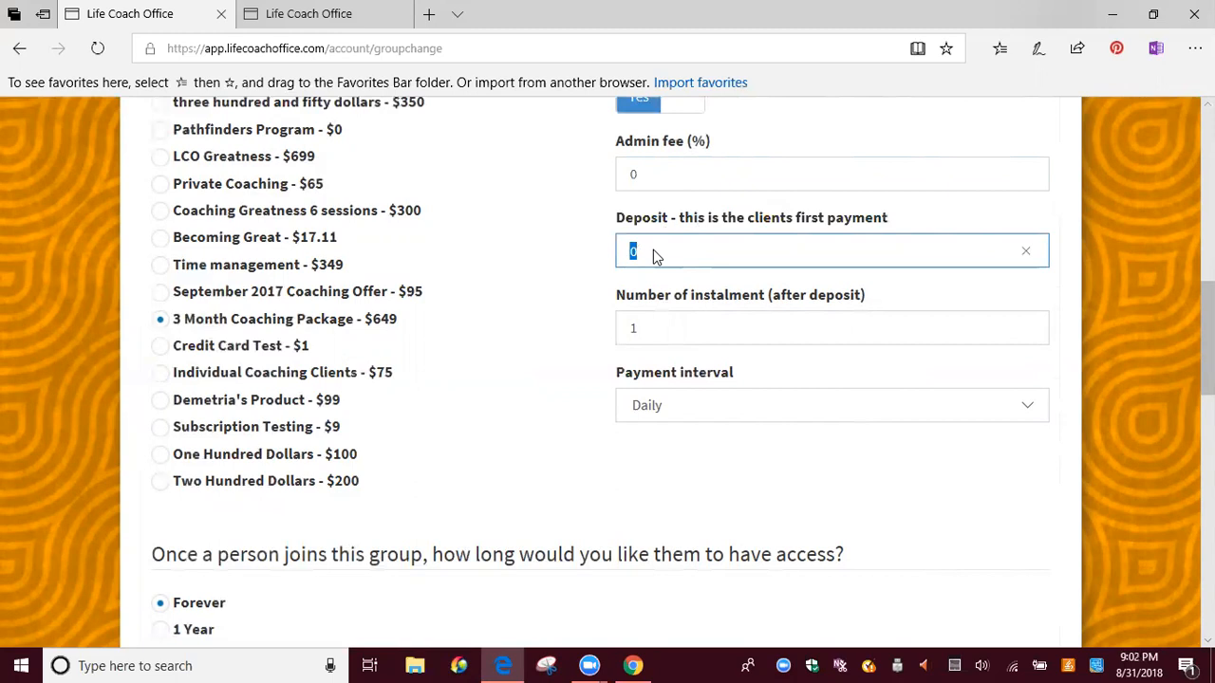
text(1250)
click(976, 342)
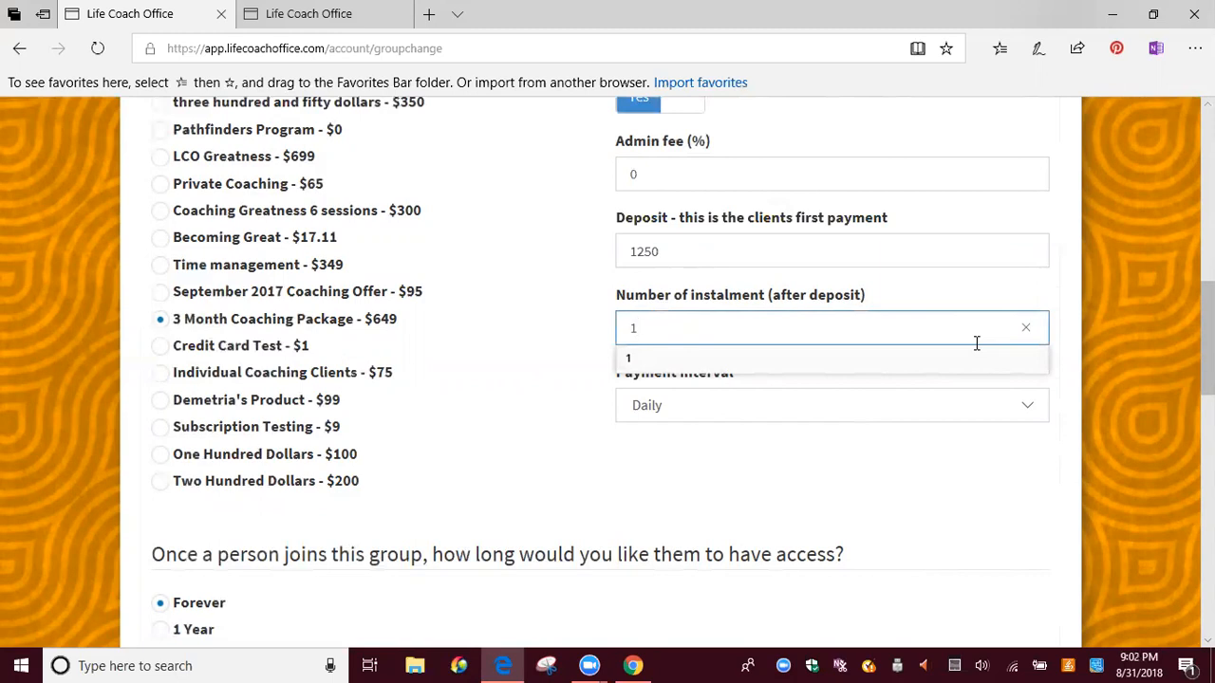
click(758, 245)
key(BackSpace)
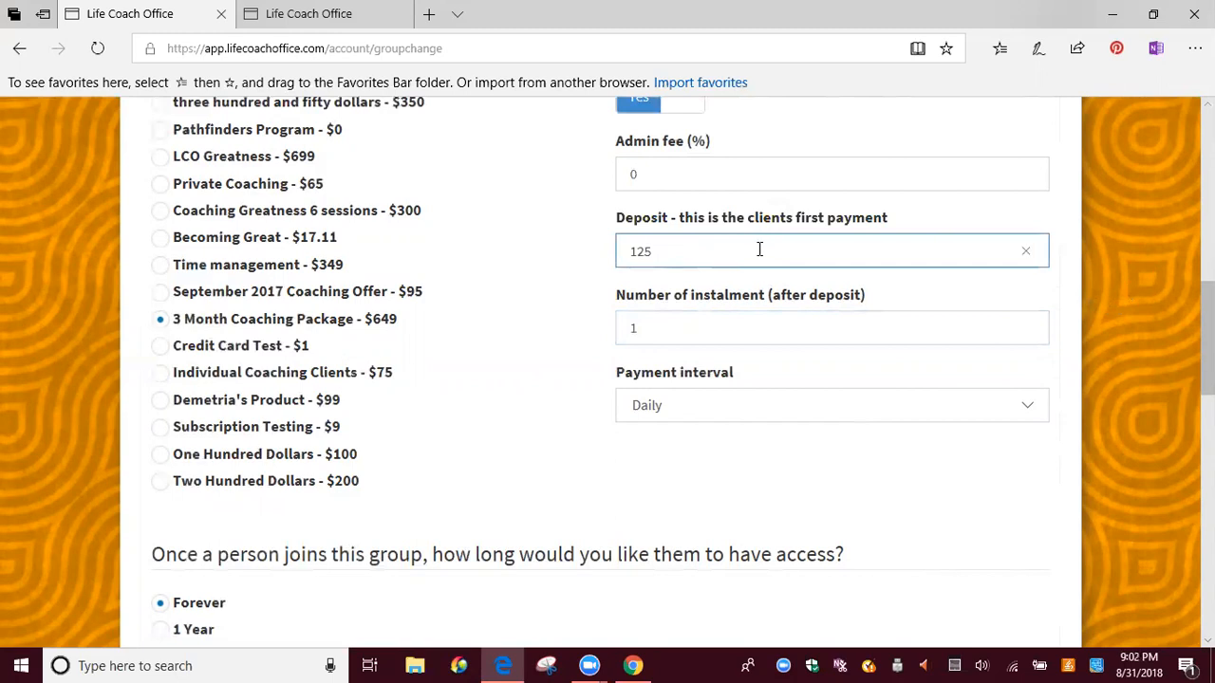
Set the number of instalments after the deposit to 3, with a Monthly payment interval
click(734, 328)
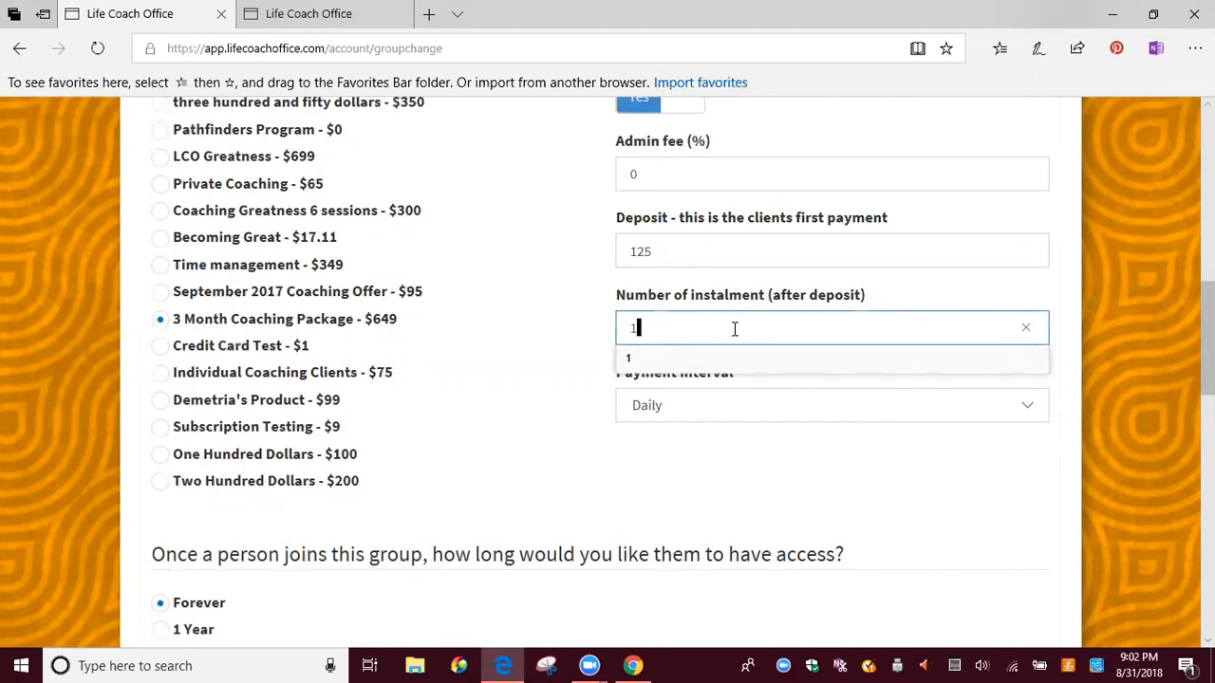
key(BackSpace)
text(3)
key(Tab)
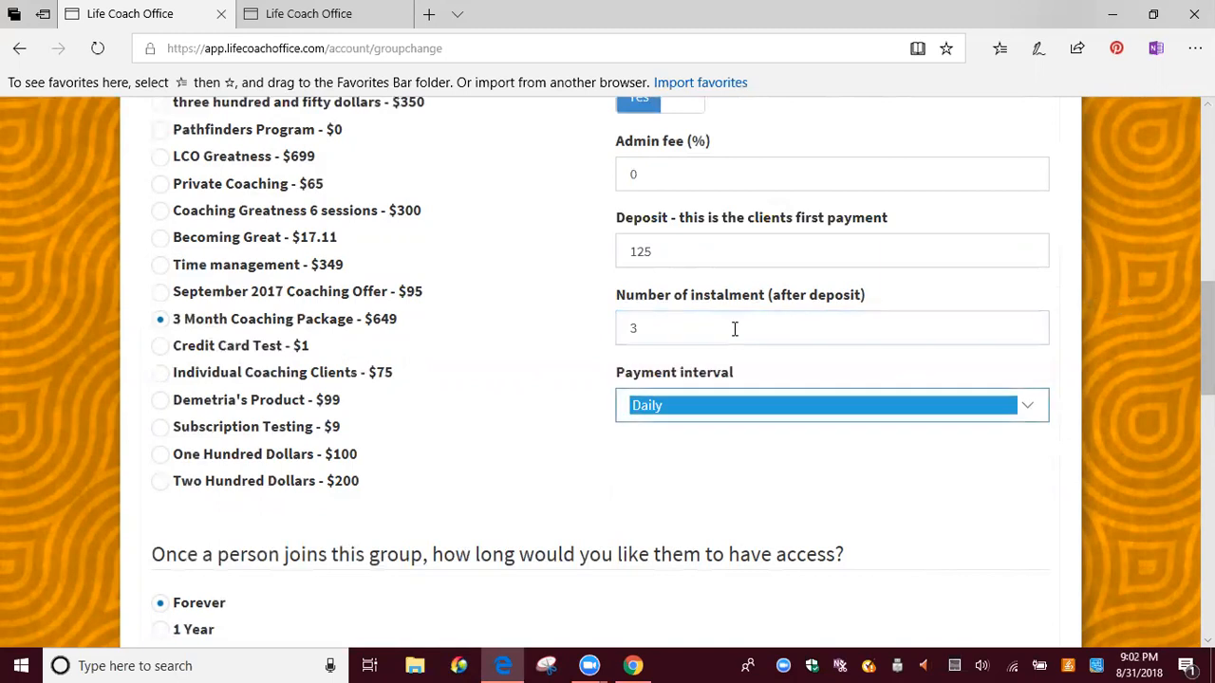
click(1027, 408)
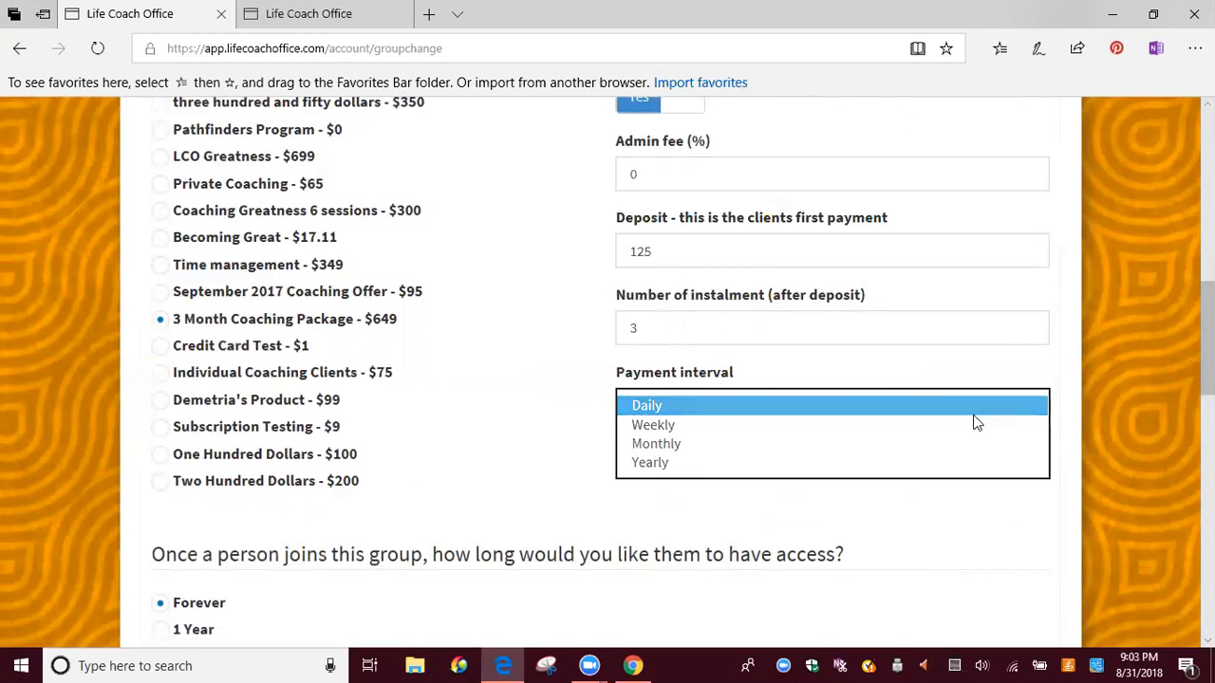
click(664, 446)
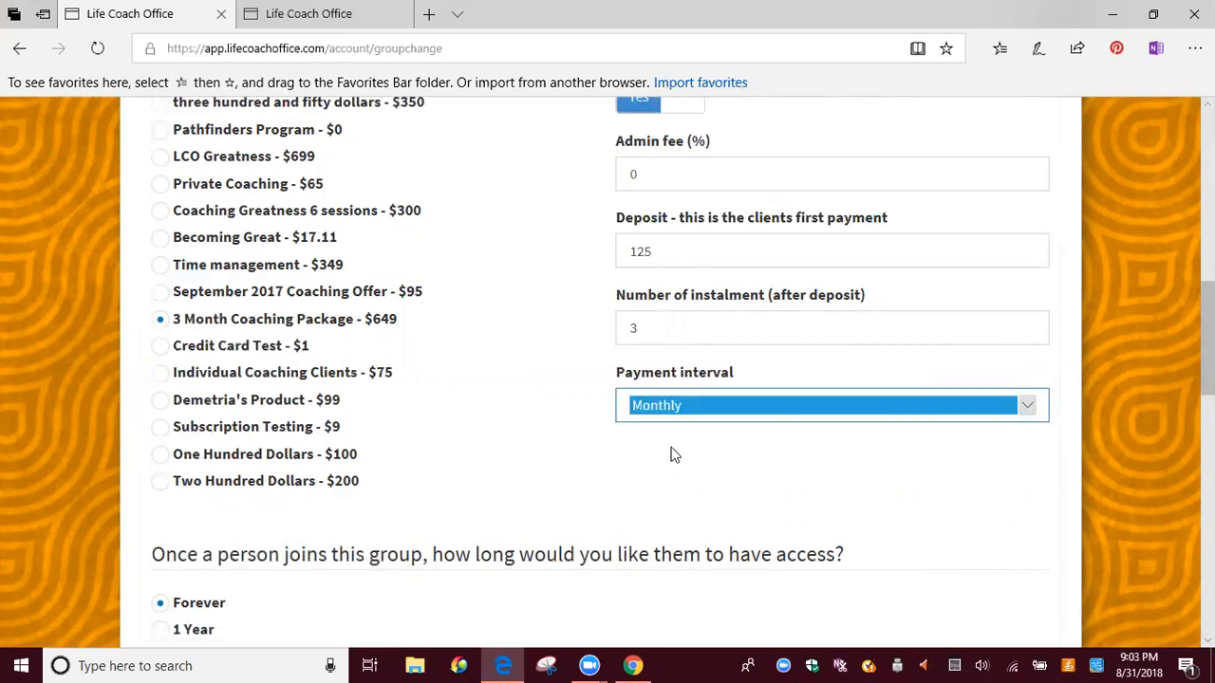
Limit members' access to the group to 1 Year after joining
scroll(762, 439, down, 2)
scroll(762, 440, down, 2)
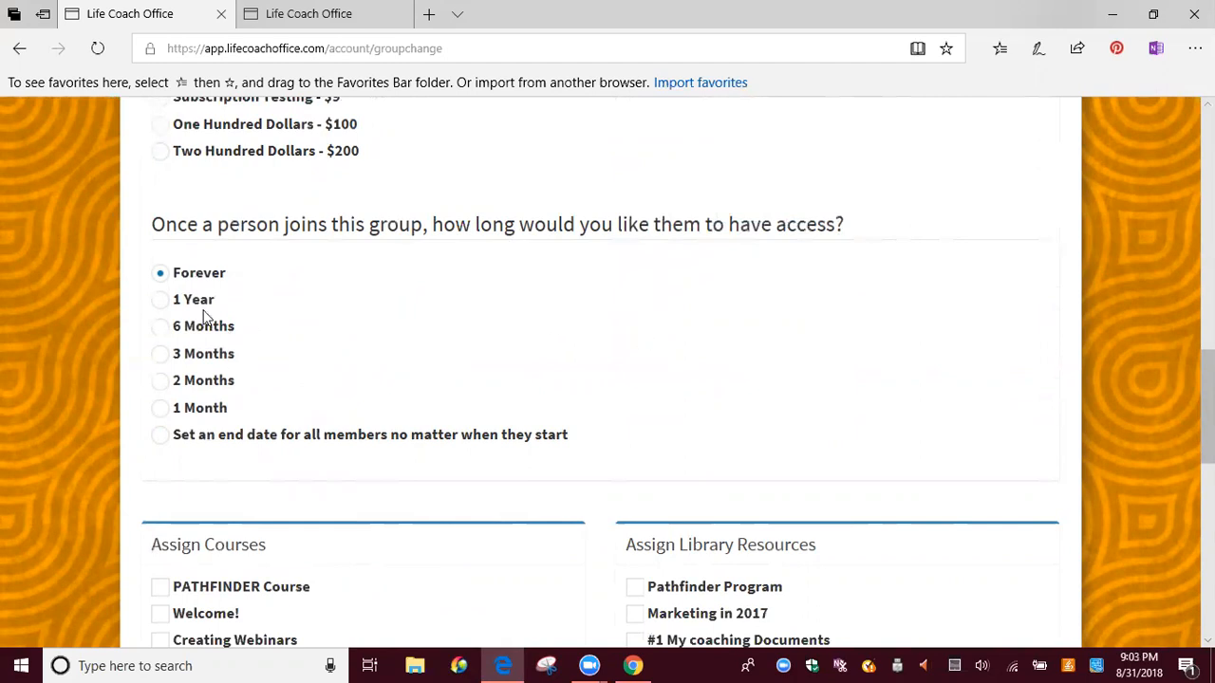
click(160, 299)
Assign the "Welcome!" and "Time Management" courses to the group and save it
scroll(637, 309, down, 4)
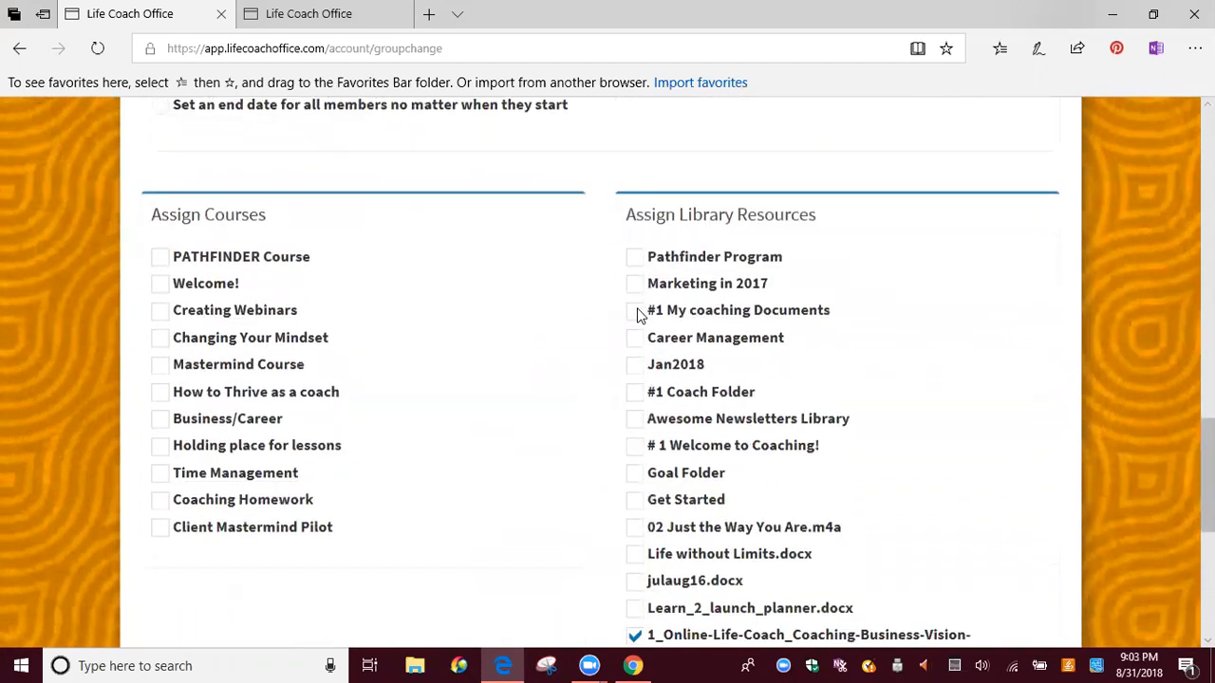
scroll(637, 309, down, 1)
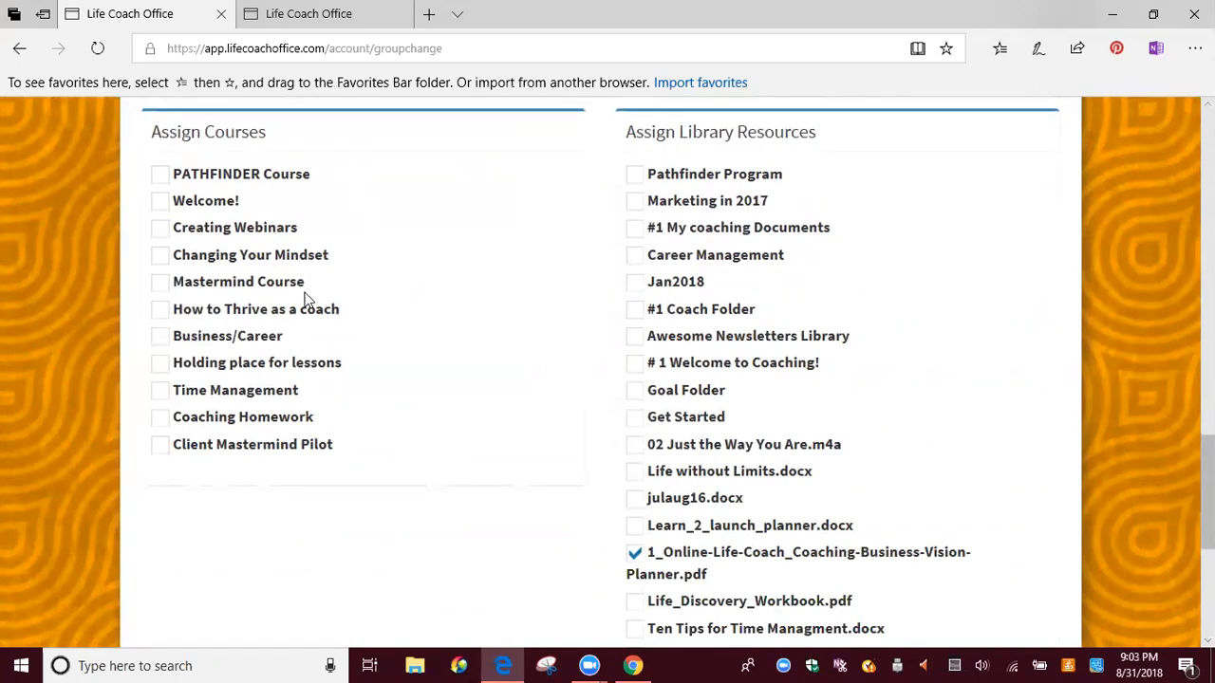
click(157, 203)
scroll(494, 303, down, 1)
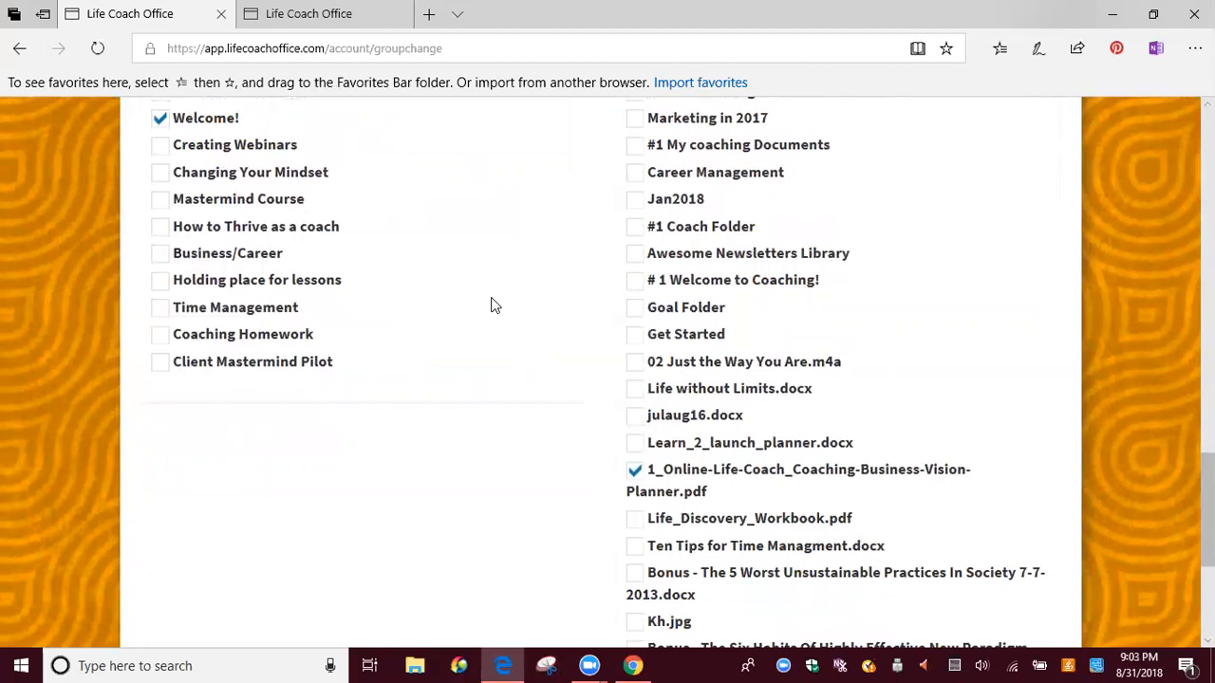
scroll(482, 299, down, 1)
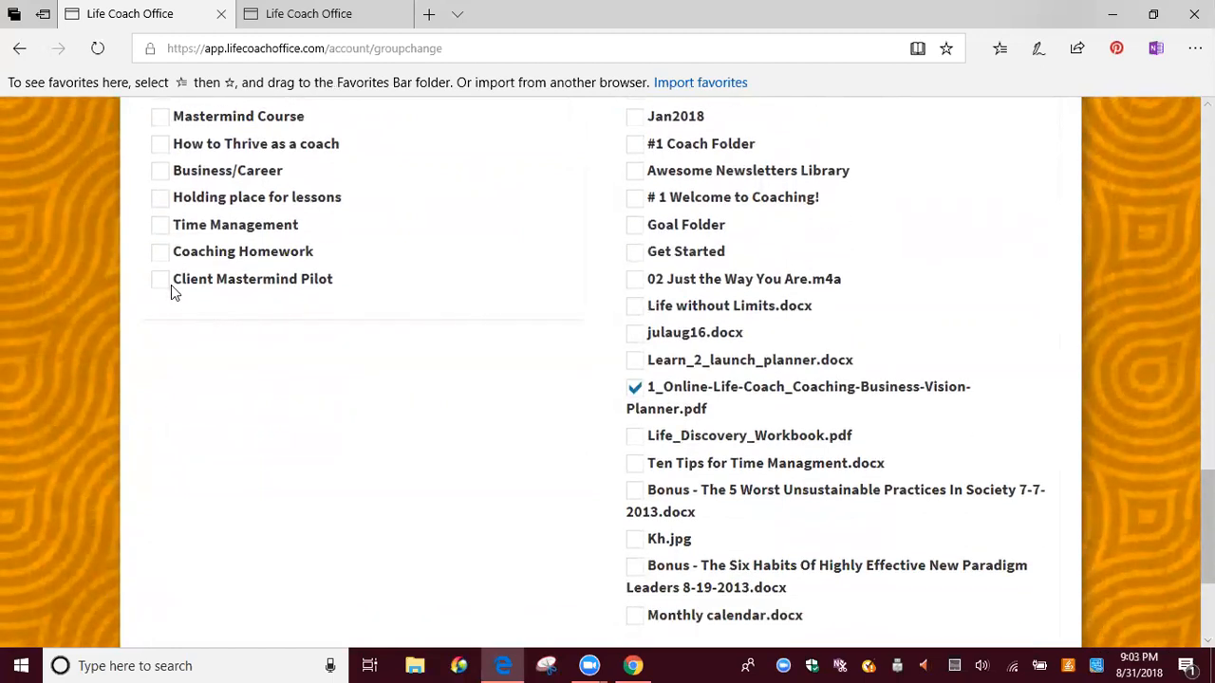
click(161, 226)
scroll(498, 194, down, 3)
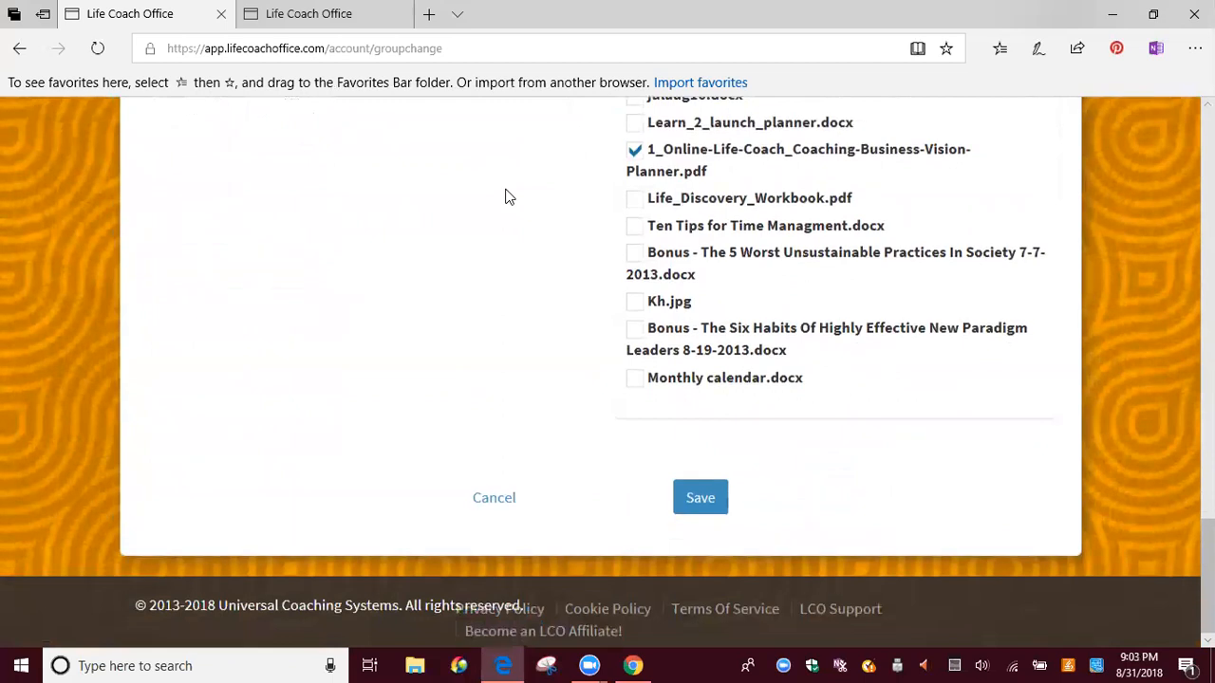
click(696, 500)
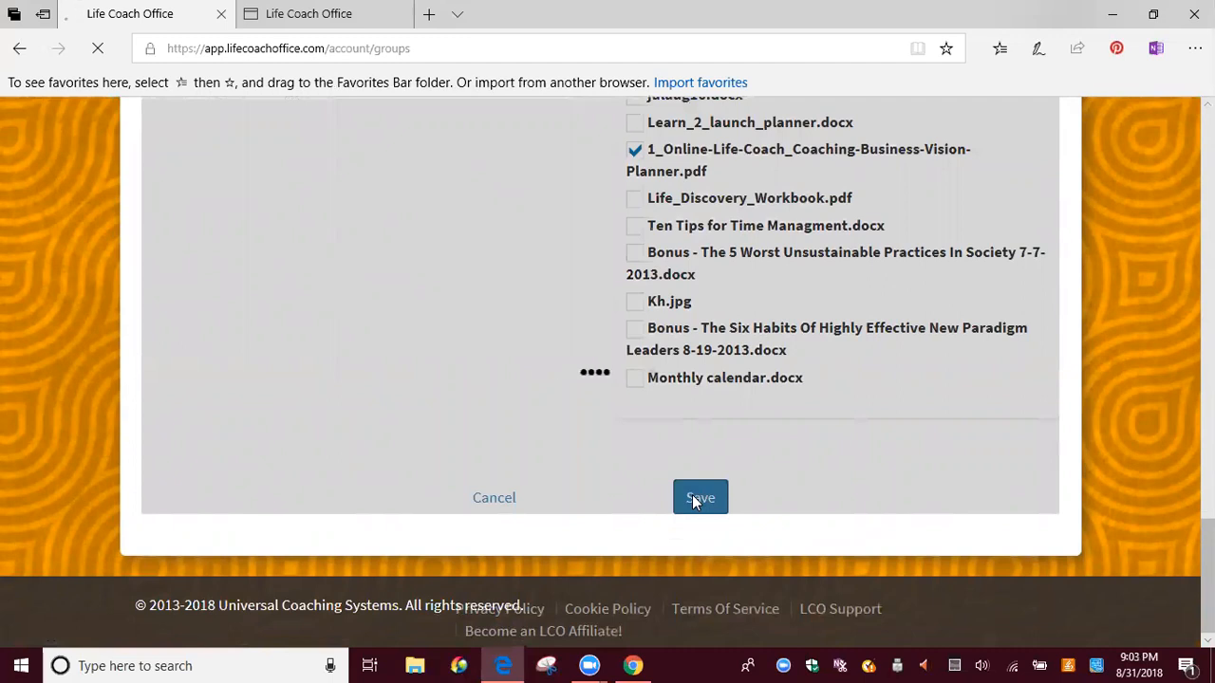
Open the links page of the "3 Month Coaching Package" group, highlight its online registration link and review the login link
scroll(691, 494, down, 3)
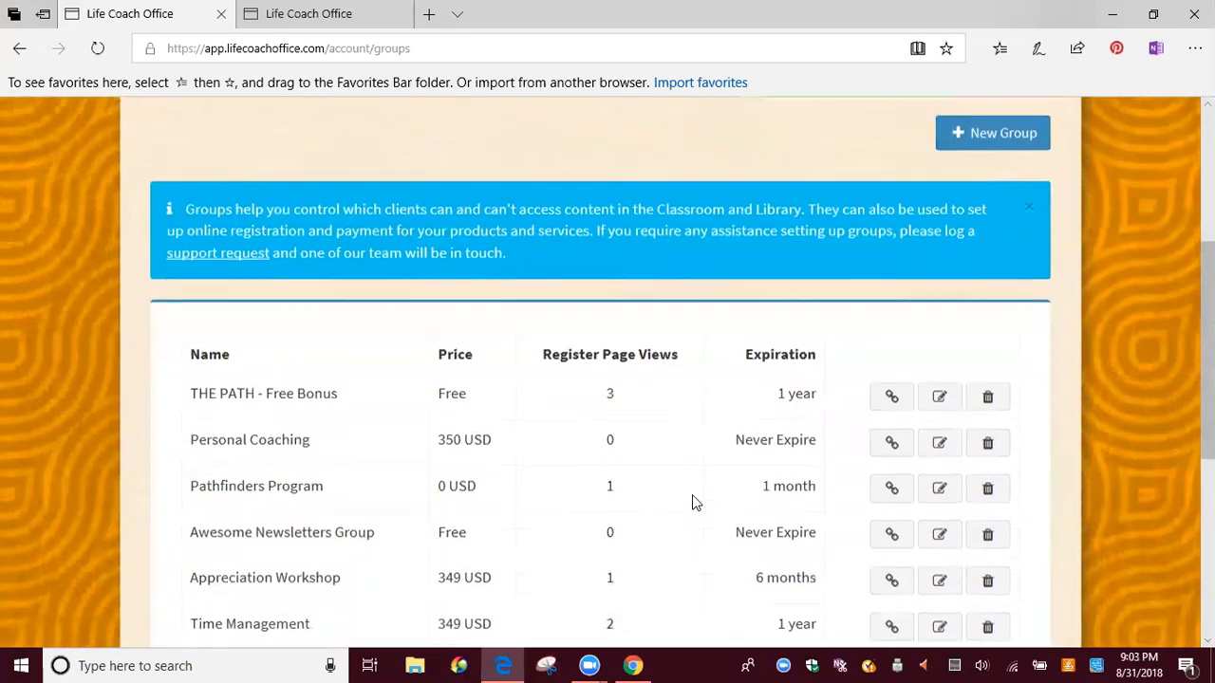
scroll(692, 494, down, 5)
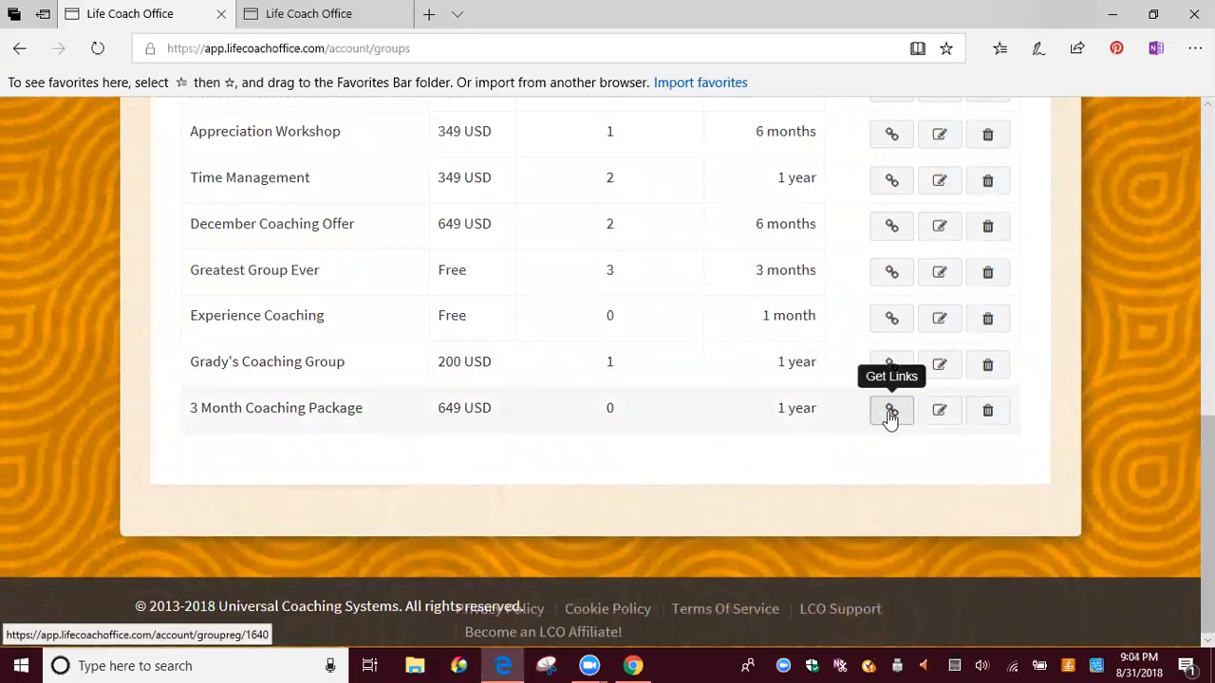
click(891, 411)
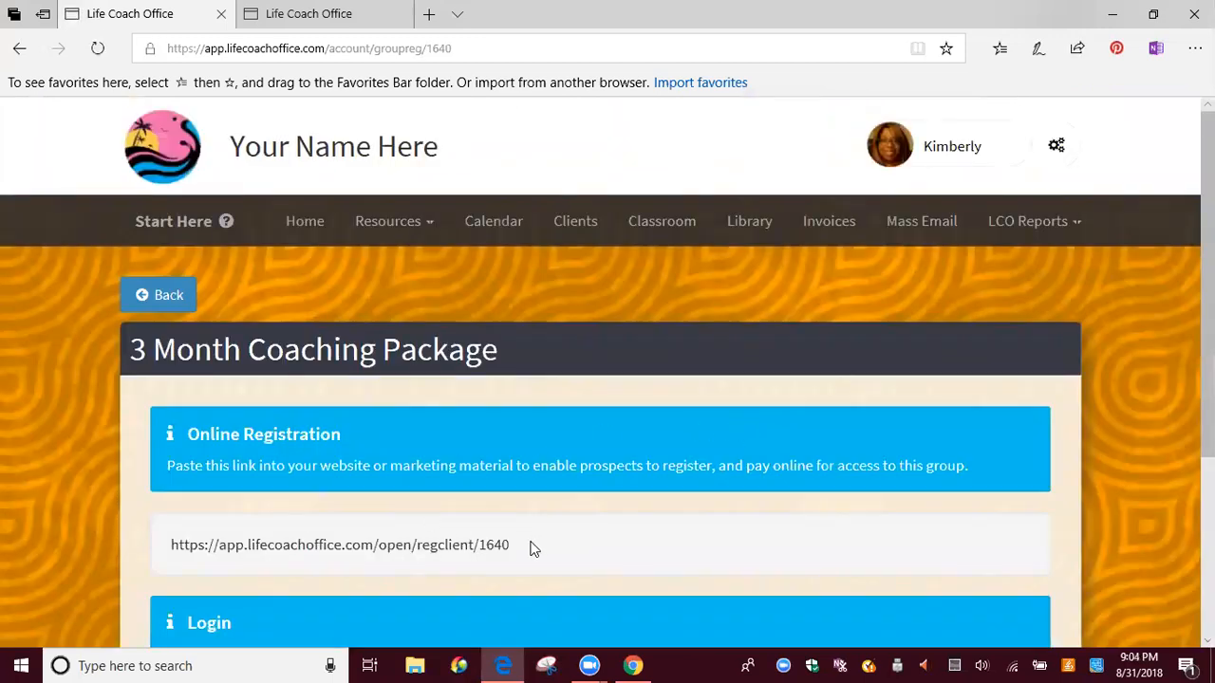
drag(527, 549, 166, 553)
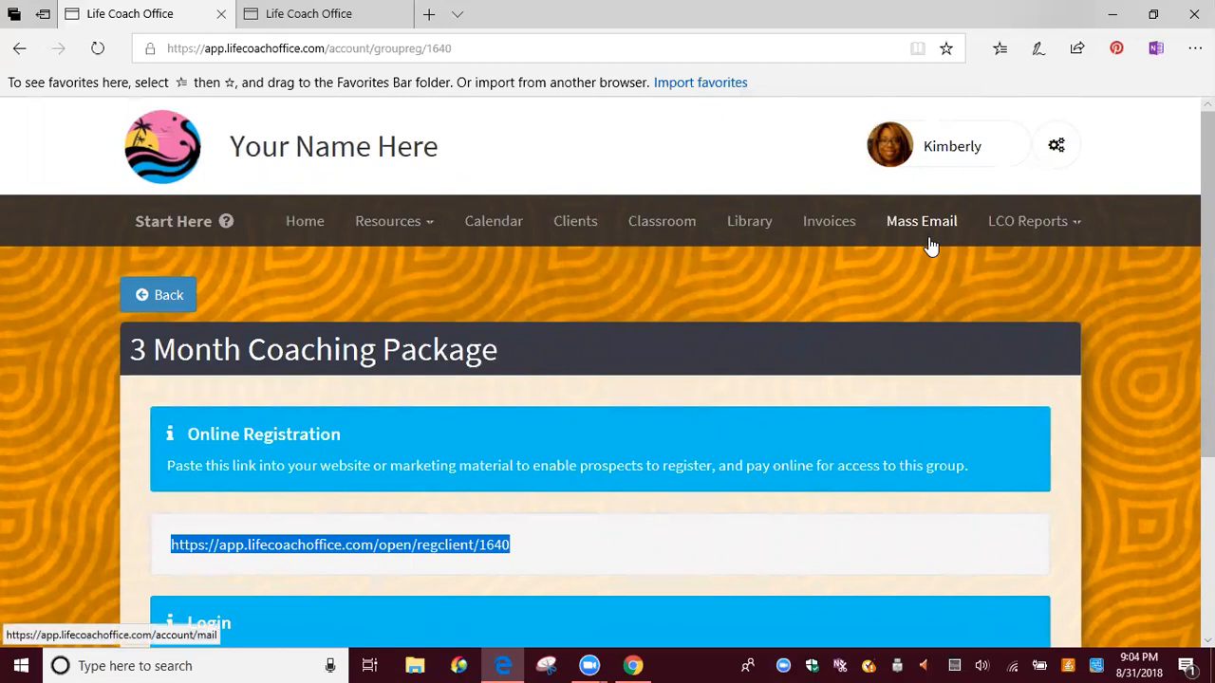
scroll(929, 245, down, 3)
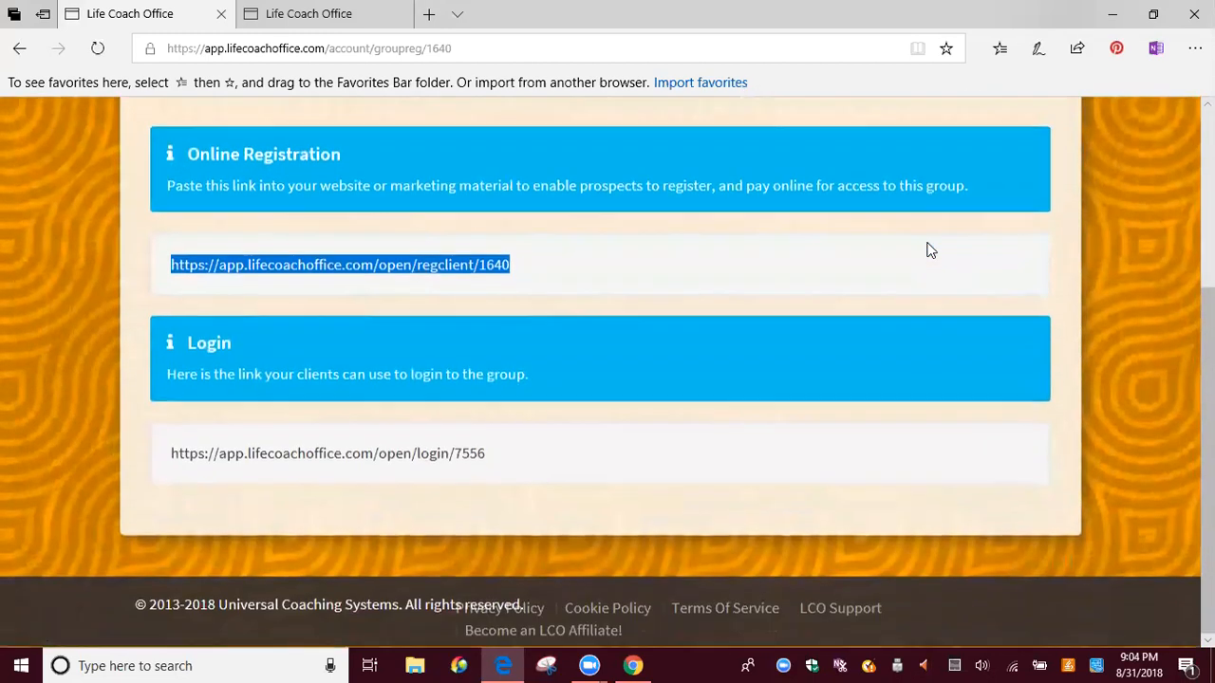
scroll(926, 251, up, 2)
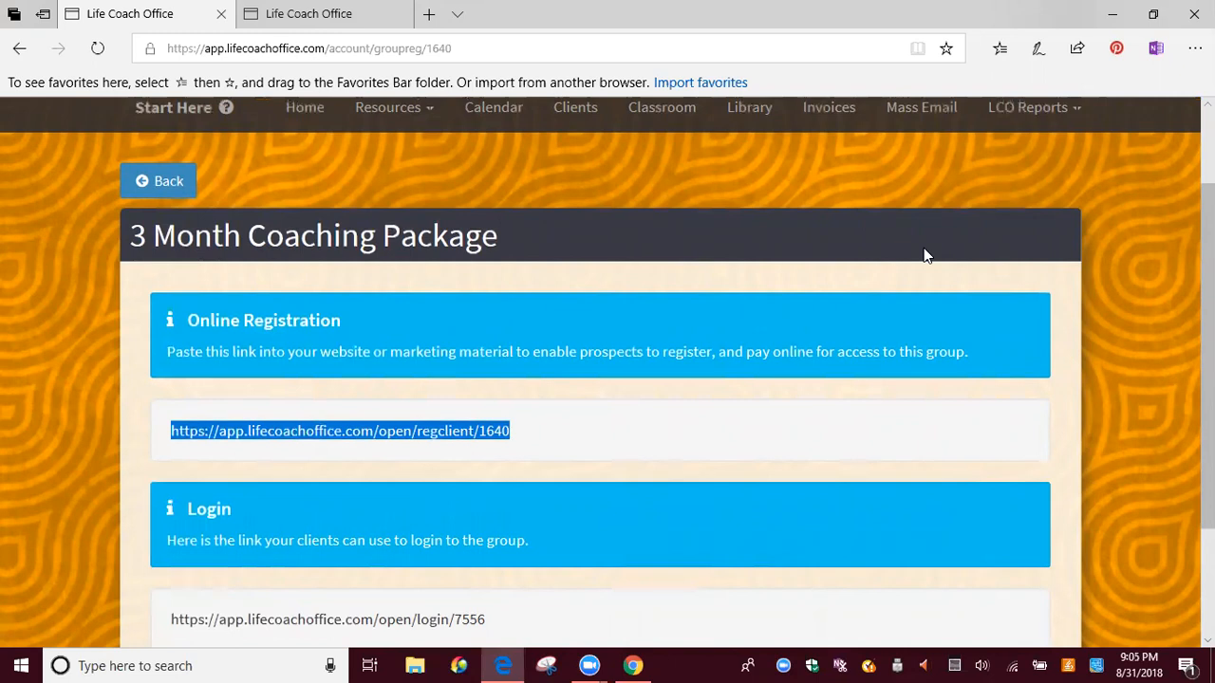
Switch to Chrome, postpone payment on the client's completed group registration, and return to Edge
click(631, 665)
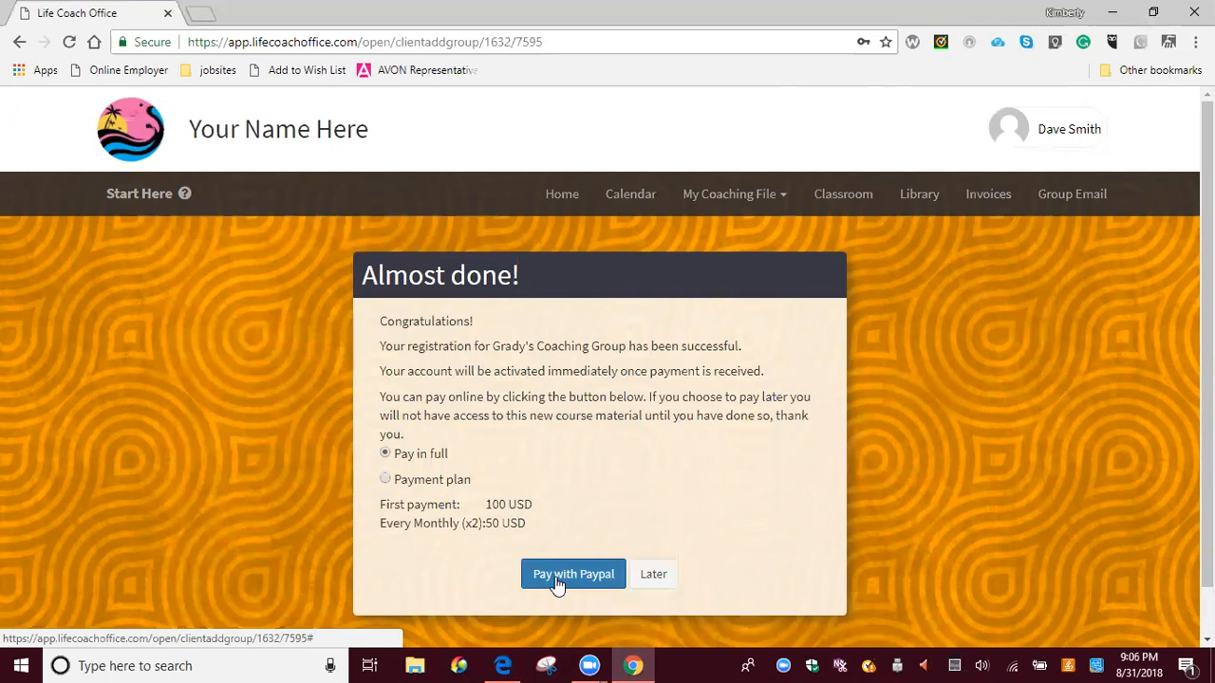
click(651, 581)
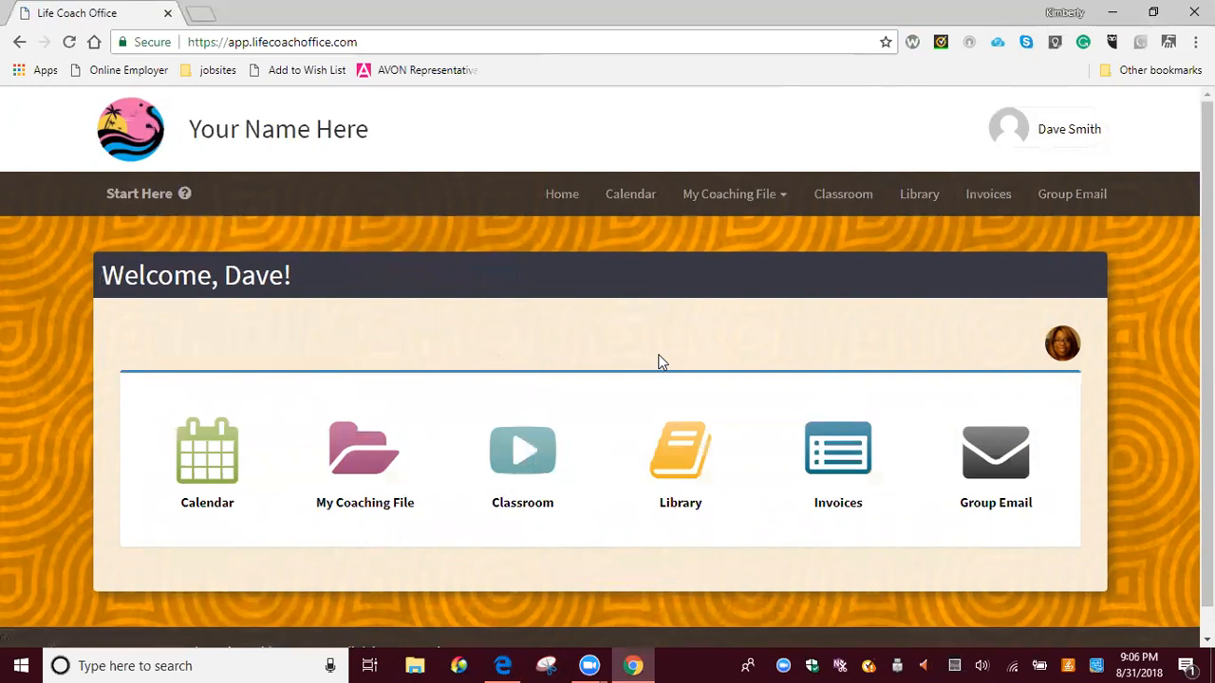
click(504, 664)
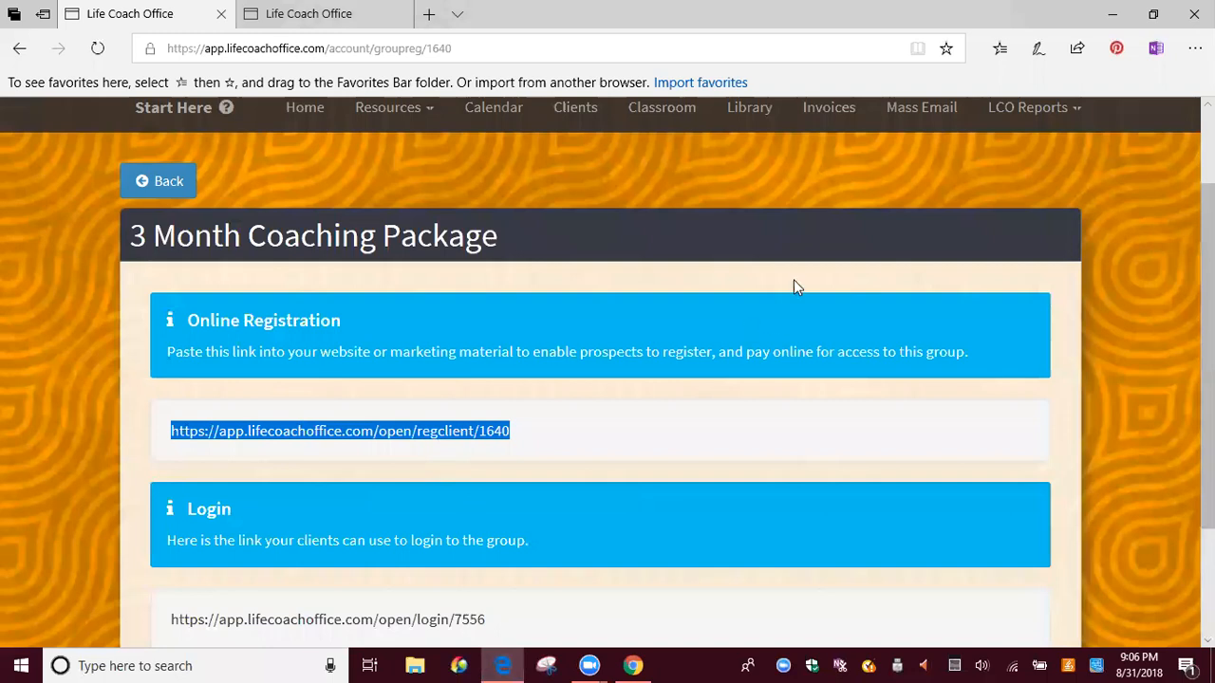
Return to the Groups page through the system settings and review the list of groups with their prices and expirations
click(724, 177)
scroll(747, 195, up, 2)
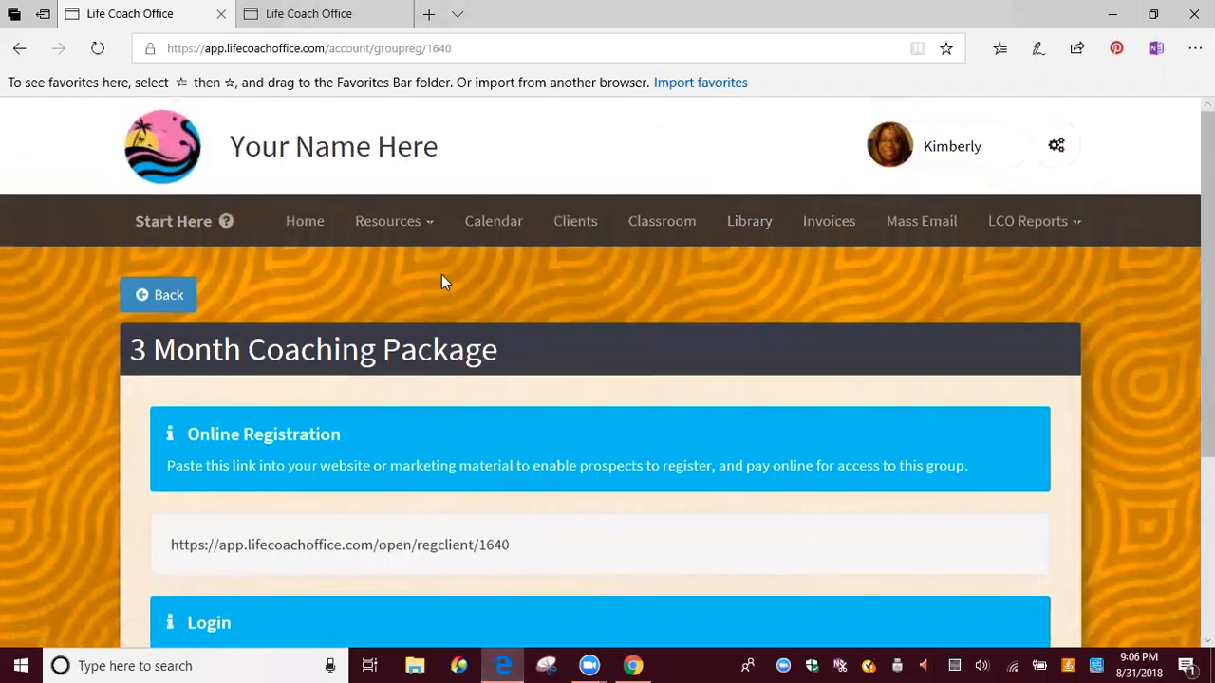
click(1056, 150)
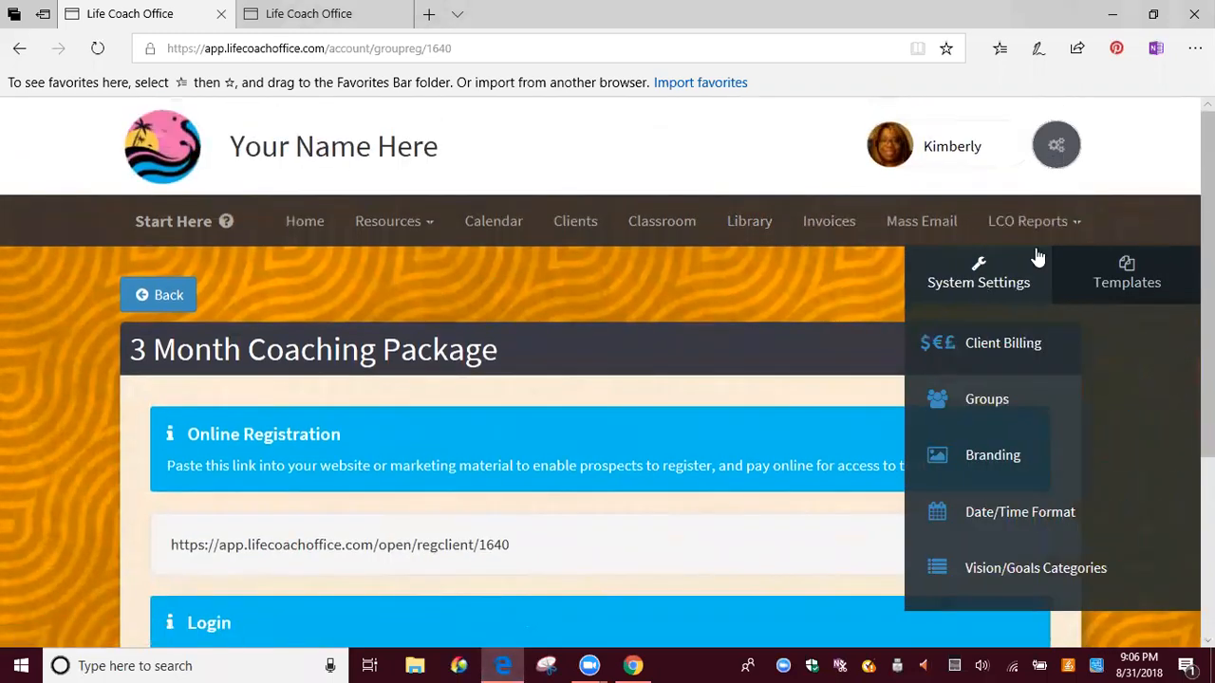
click(976, 405)
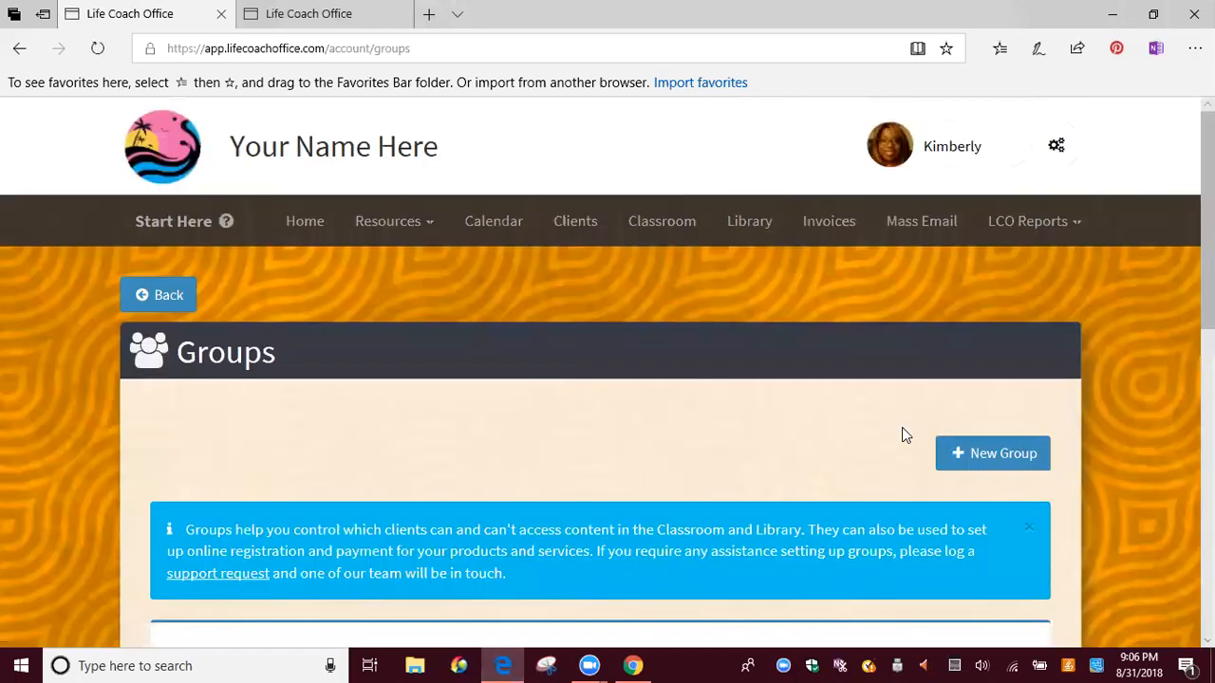
scroll(909, 442, down, 5)
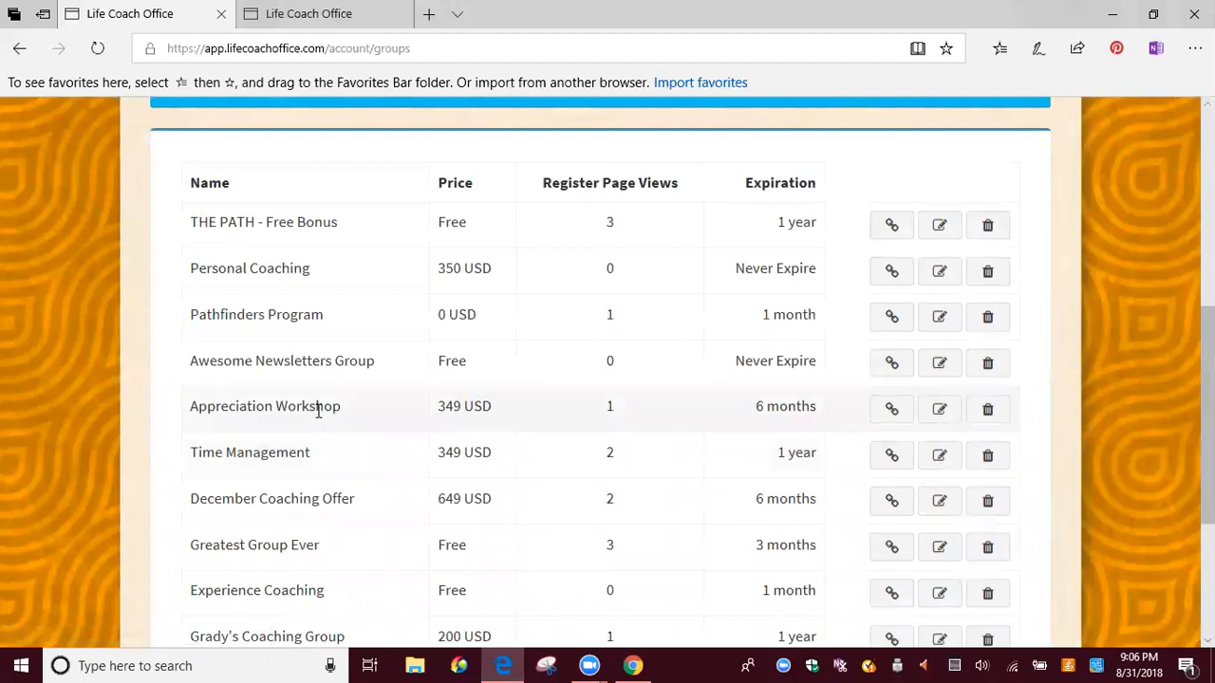
scroll(636, 410, down, 3)
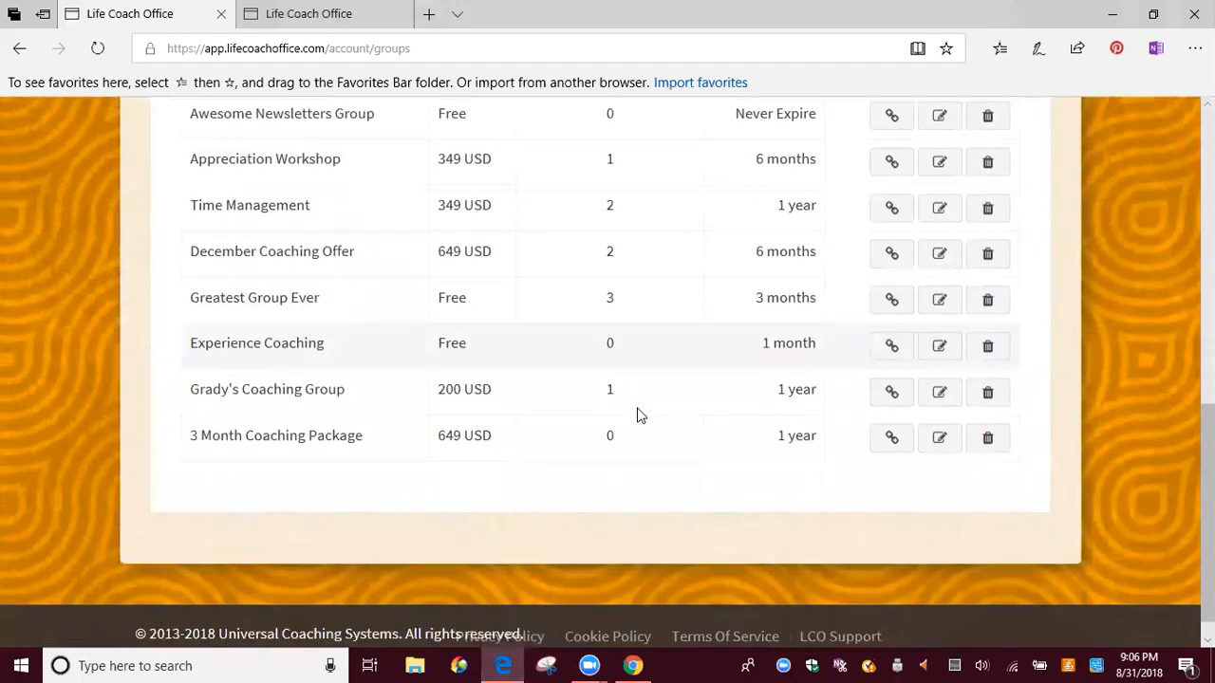
scroll(637, 414, up, 4)
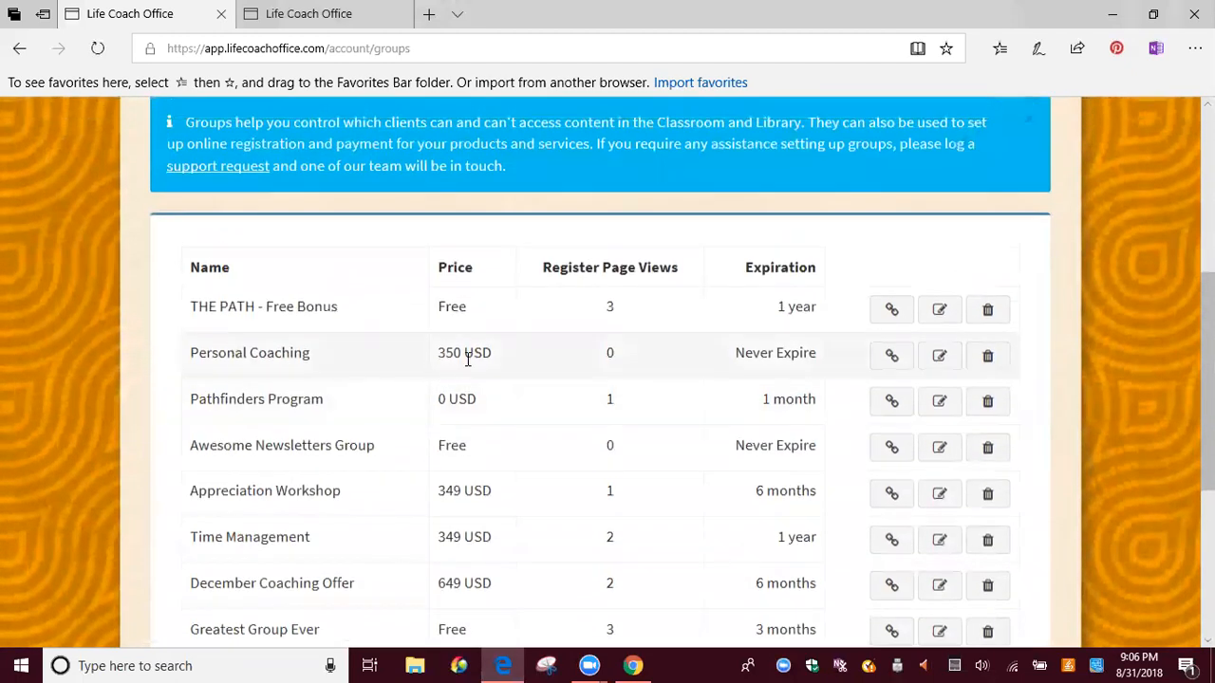
Open the "Personal Coaching" group for editing, enable automatic invoicing and set the client's deposit to 75.00
click(940, 356)
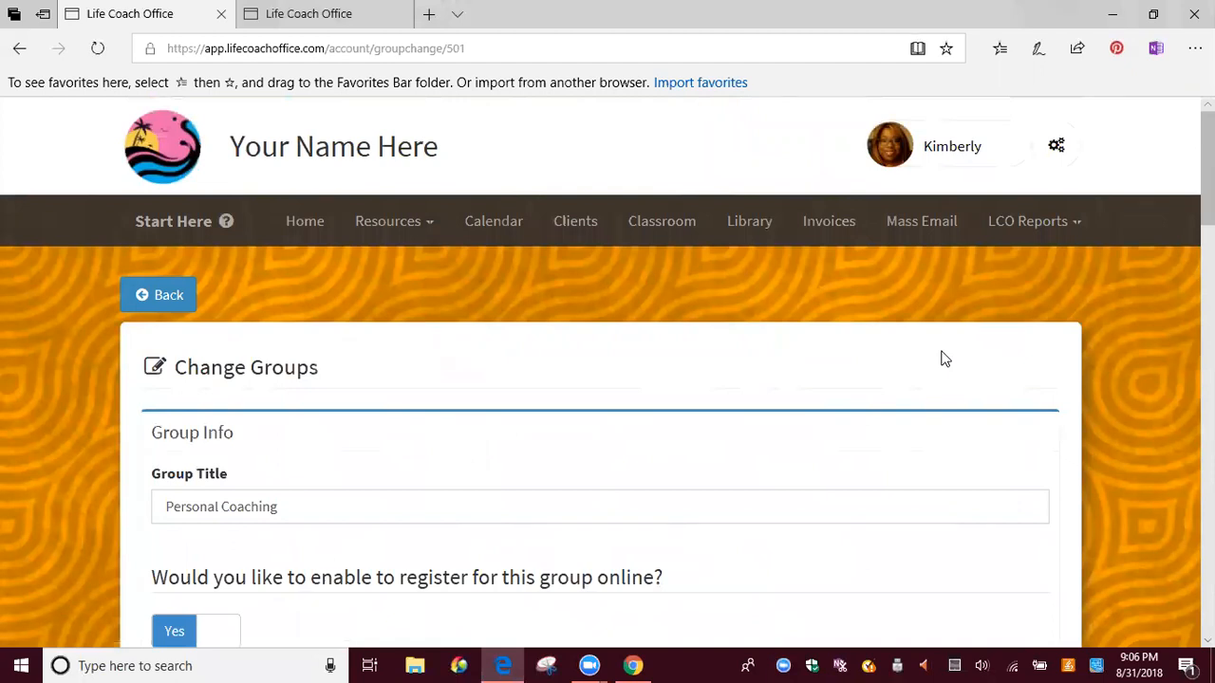
scroll(1006, 404, down, 5)
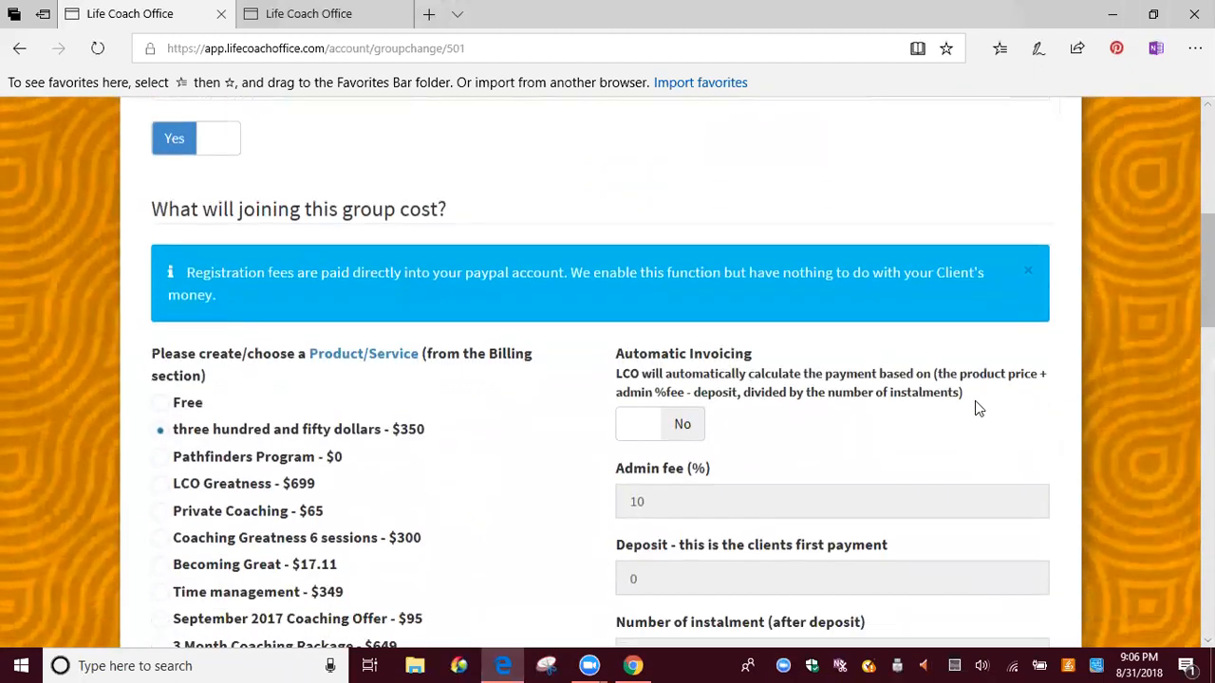
scroll(721, 402, down, 2)
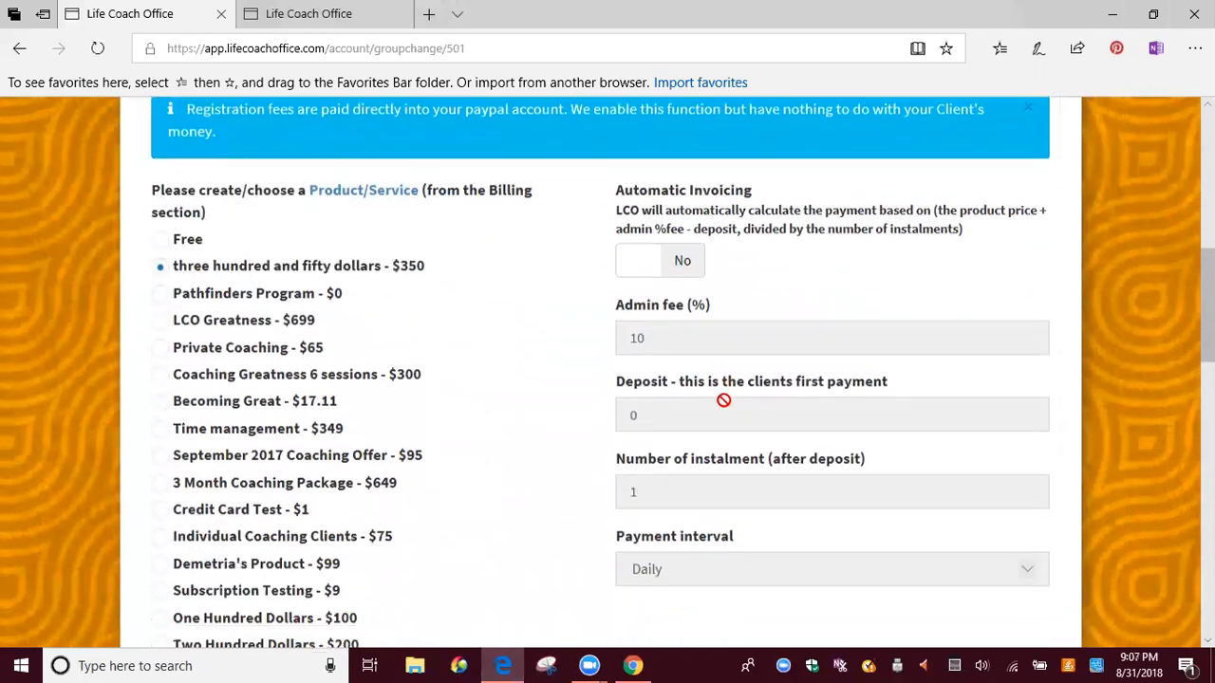
scroll(723, 399, down, 1)
click(645, 182)
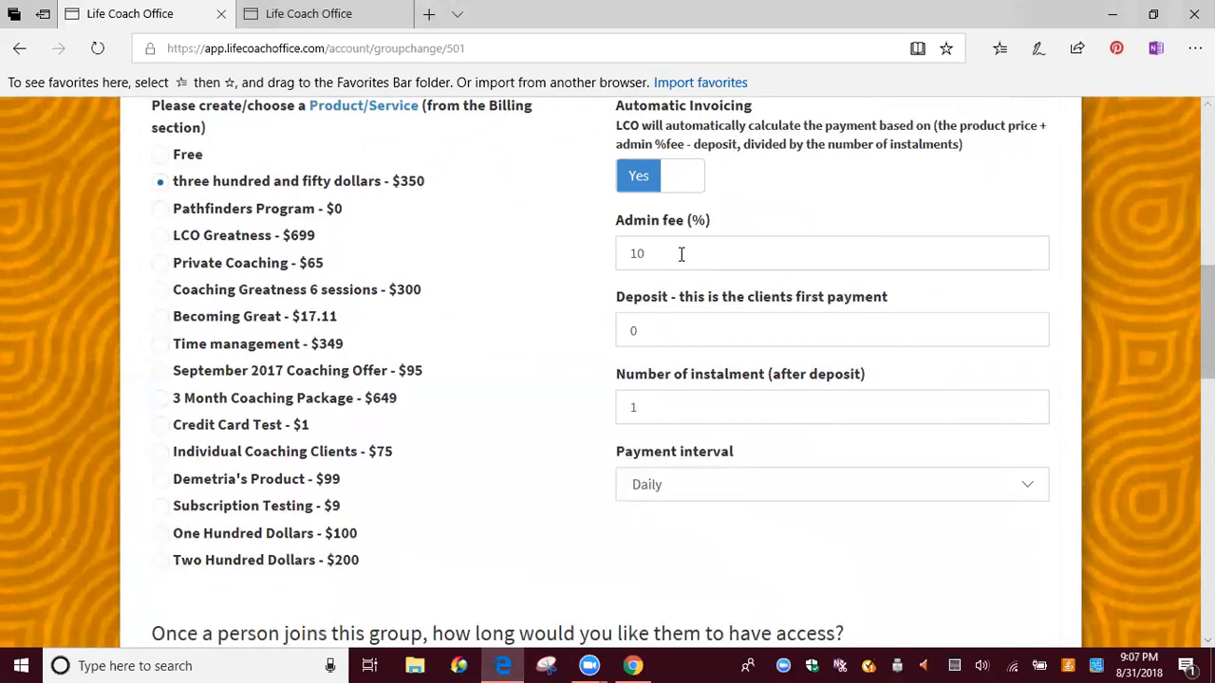
click(682, 332)
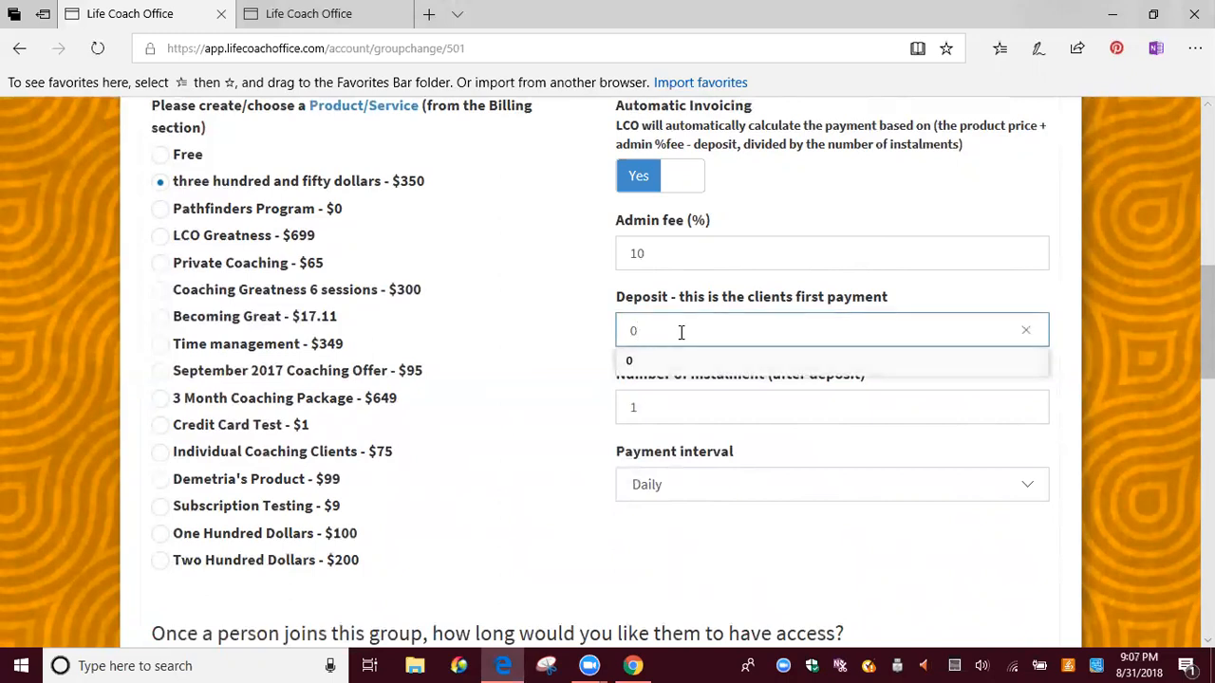
key(BackSpace)
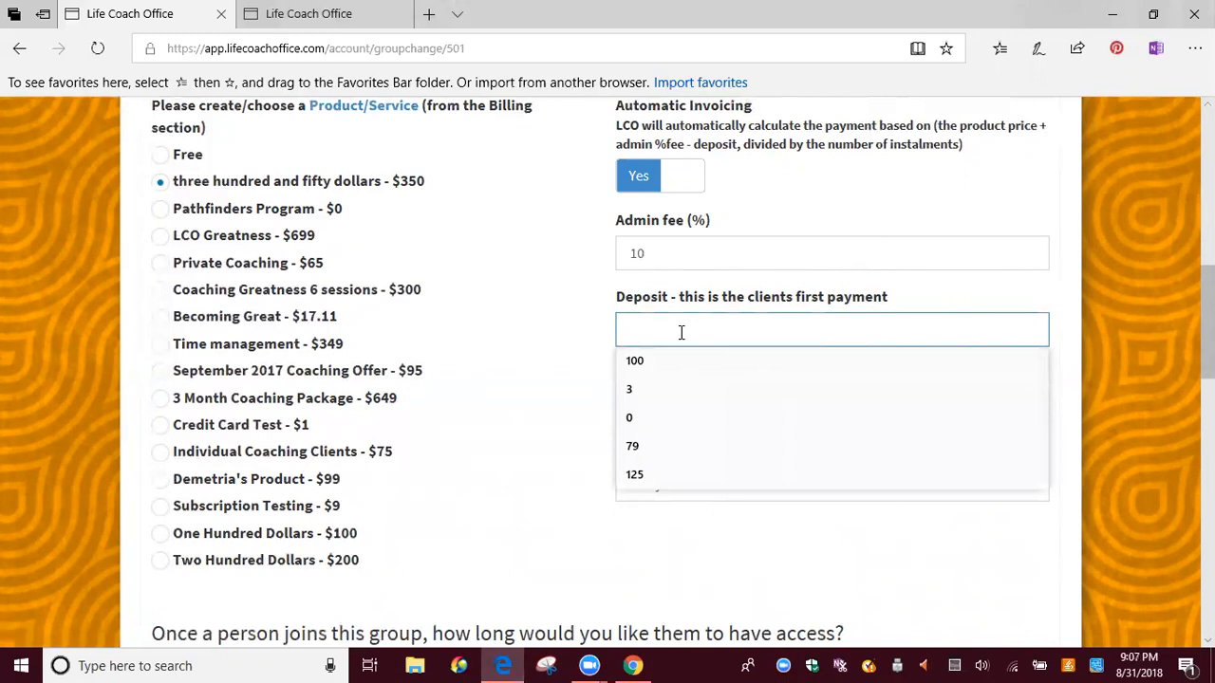
text(75.00)
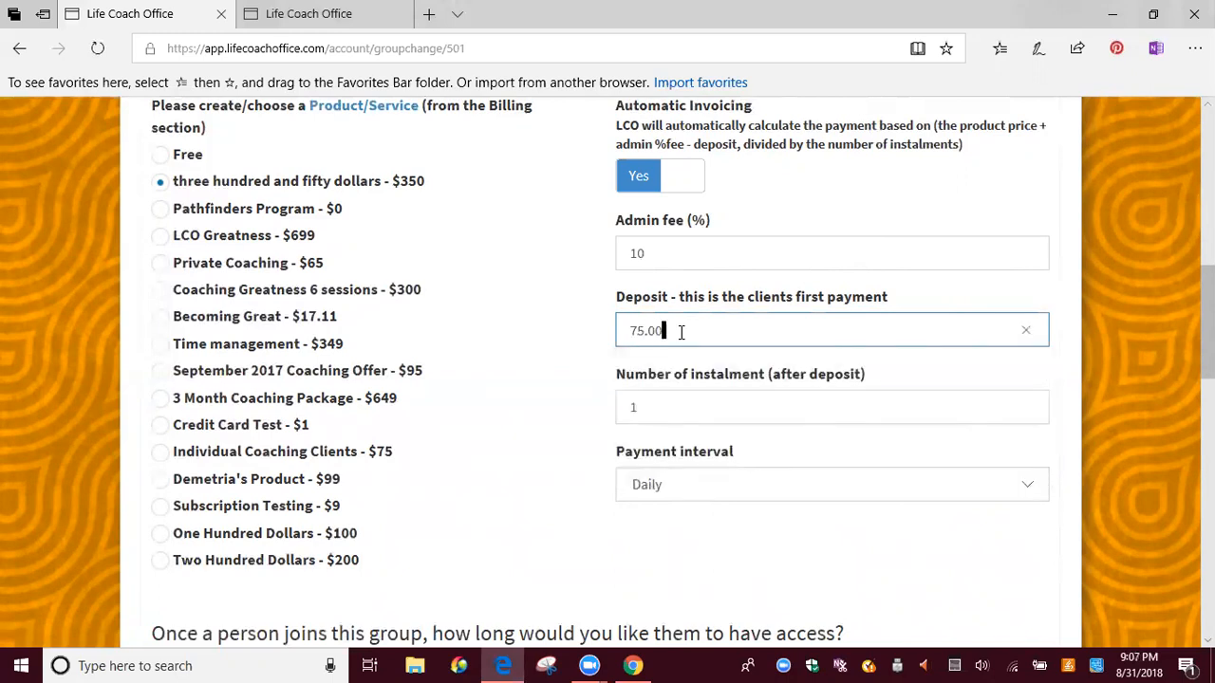
Set the number of instalments after the deposit to 3 with a Monthly payment interval, and save the group
scroll(697, 342, down, 2)
click(682, 243)
text(1)
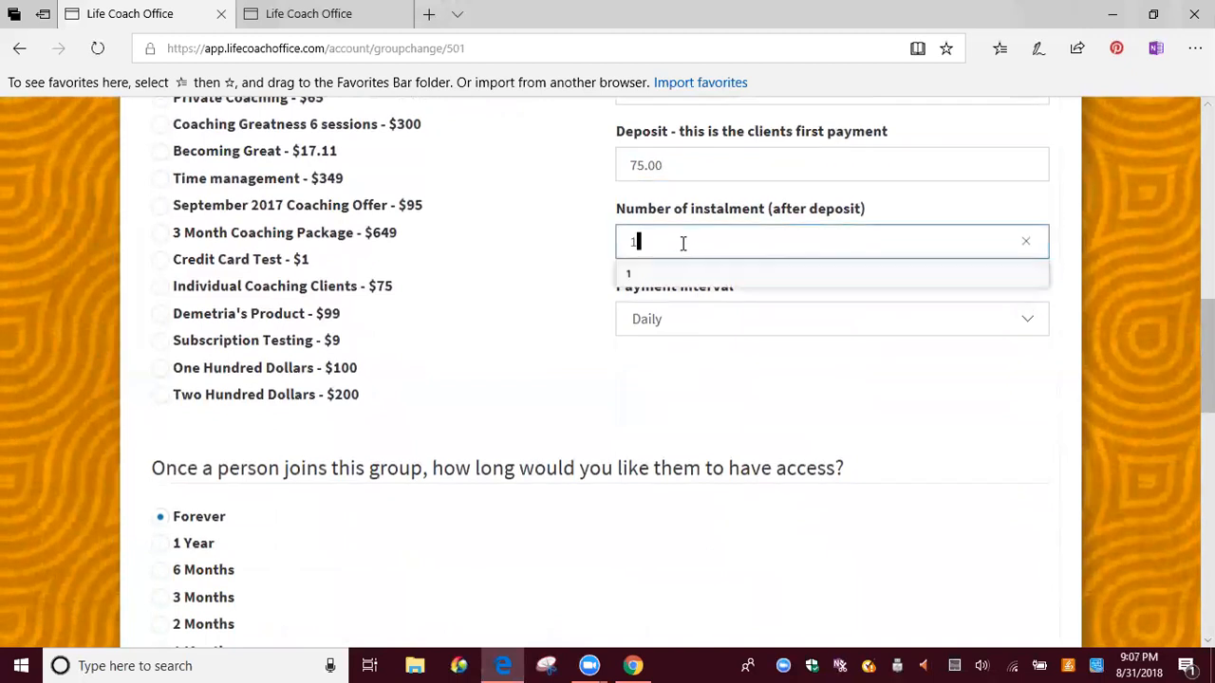
key(BackSpace)
text(3)
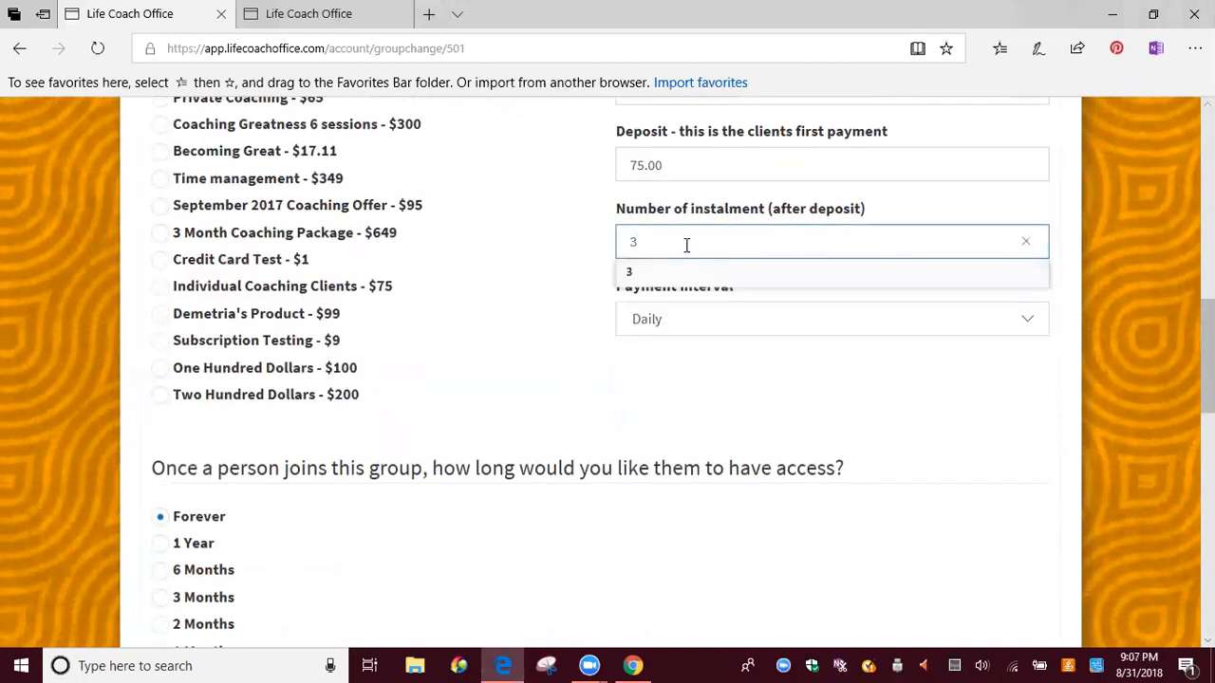
scroll(806, 332, up, 1)
click(901, 404)
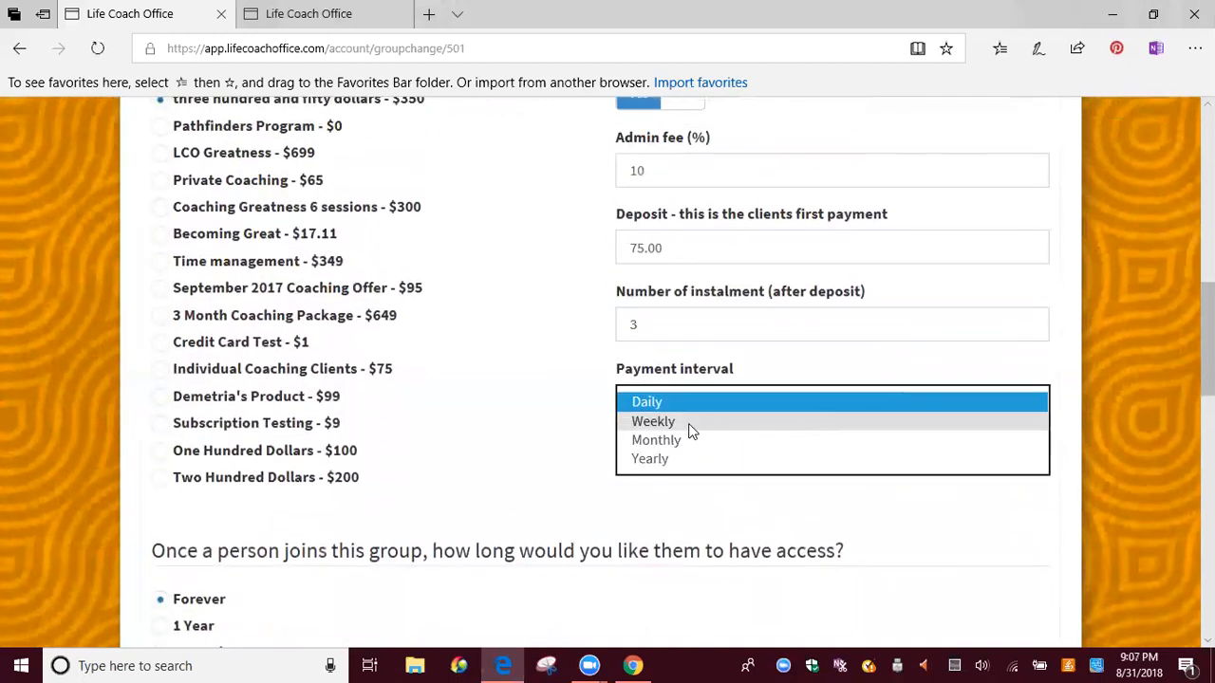
click(671, 442)
scroll(950, 499, down, 8)
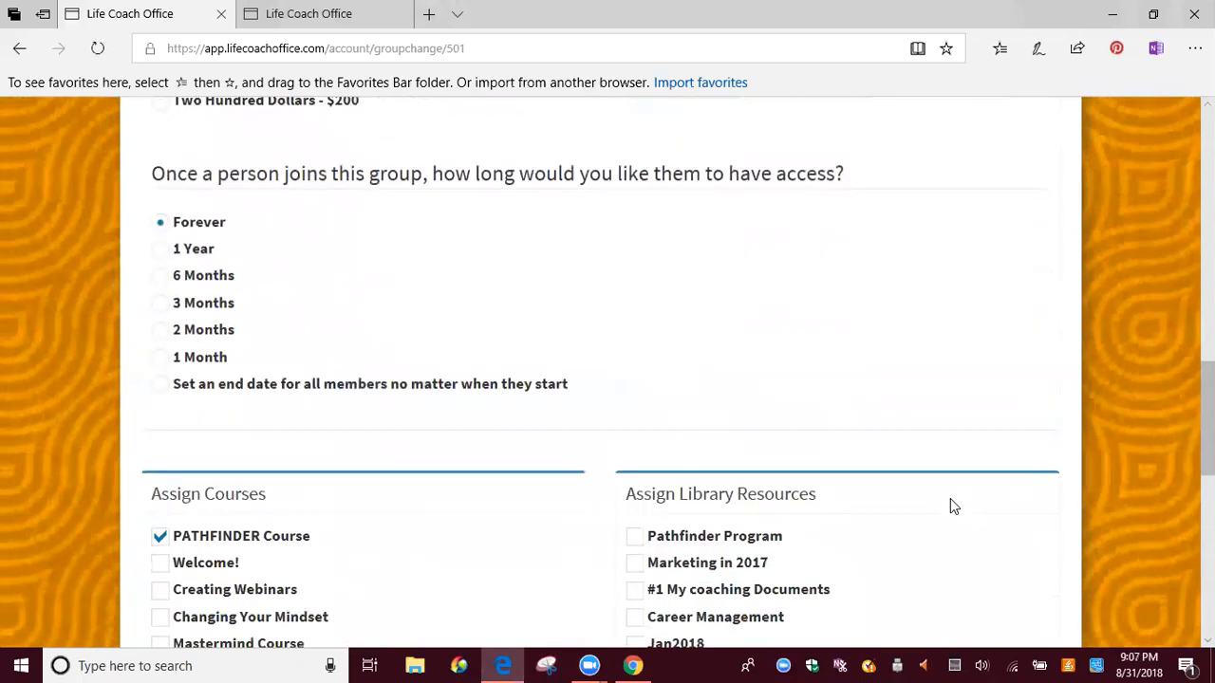
scroll(948, 507, down, 4)
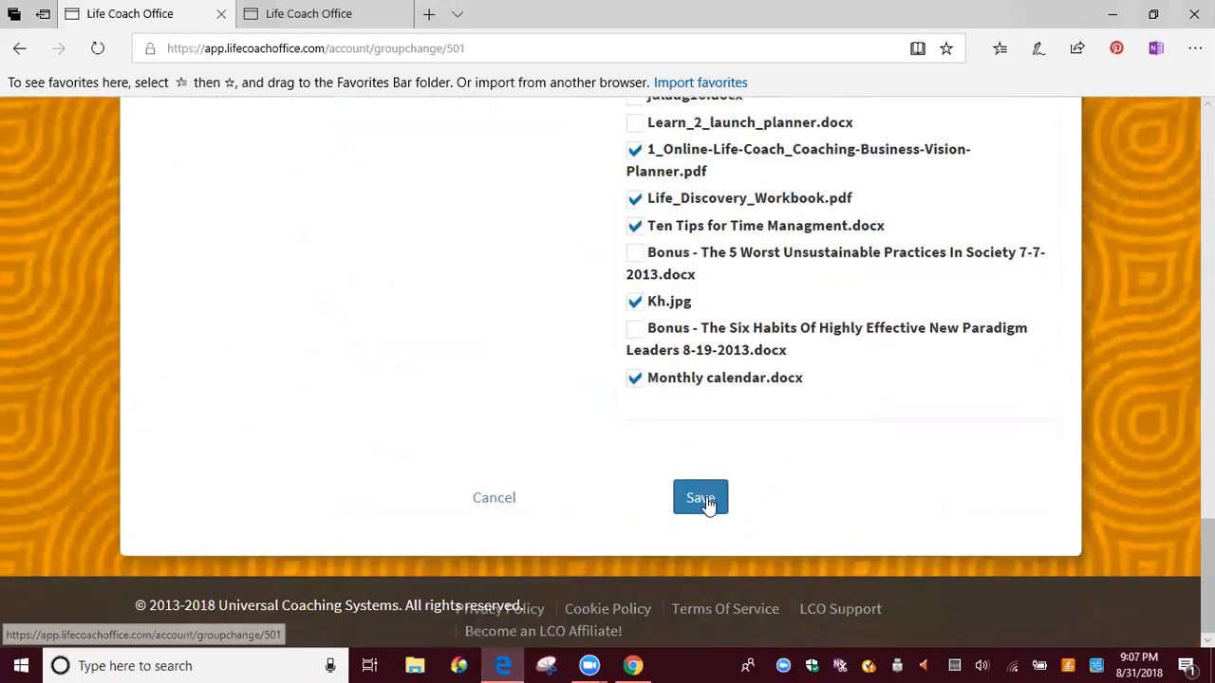
click(702, 501)
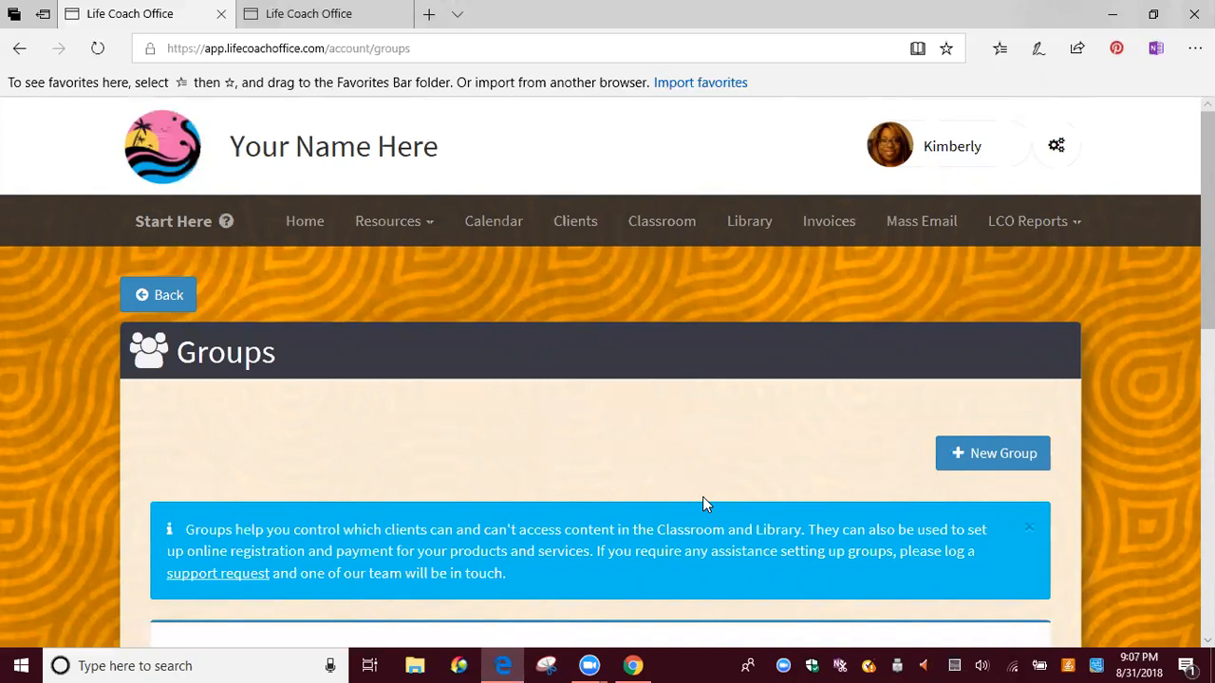
Review the list of groups with their prices and expirations, and open the Classroom page
scroll(728, 461, down, 6)
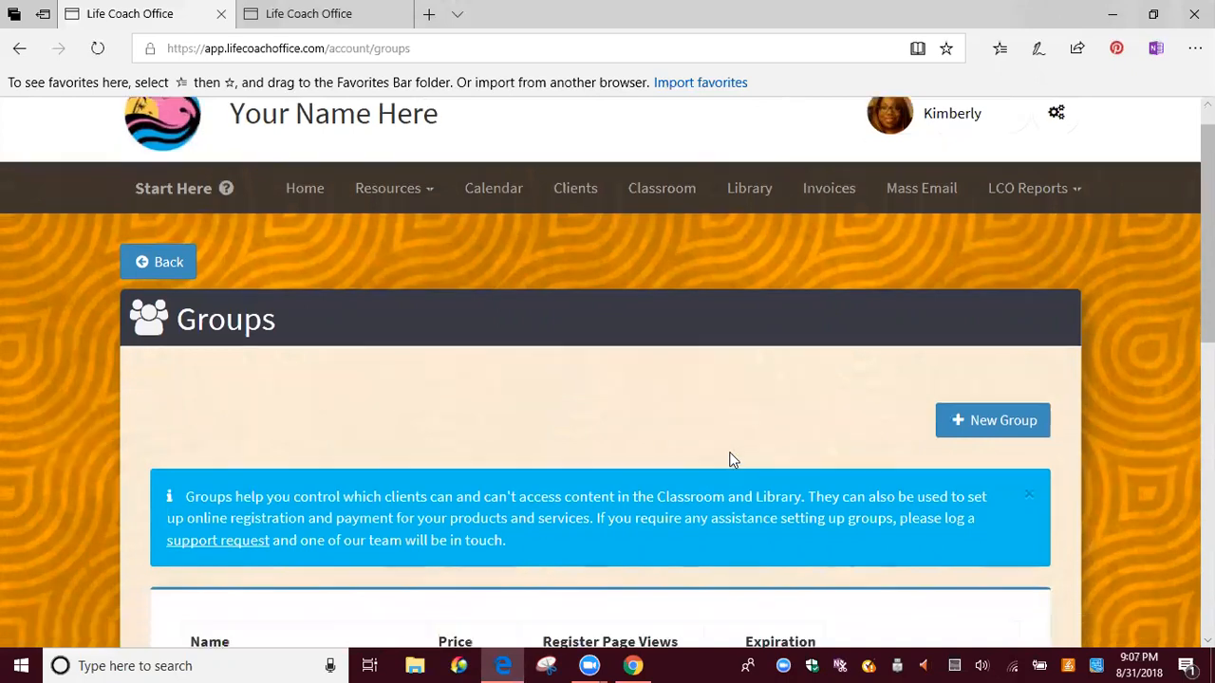
scroll(635, 469, down, 2)
scroll(523, 436, up, 4)
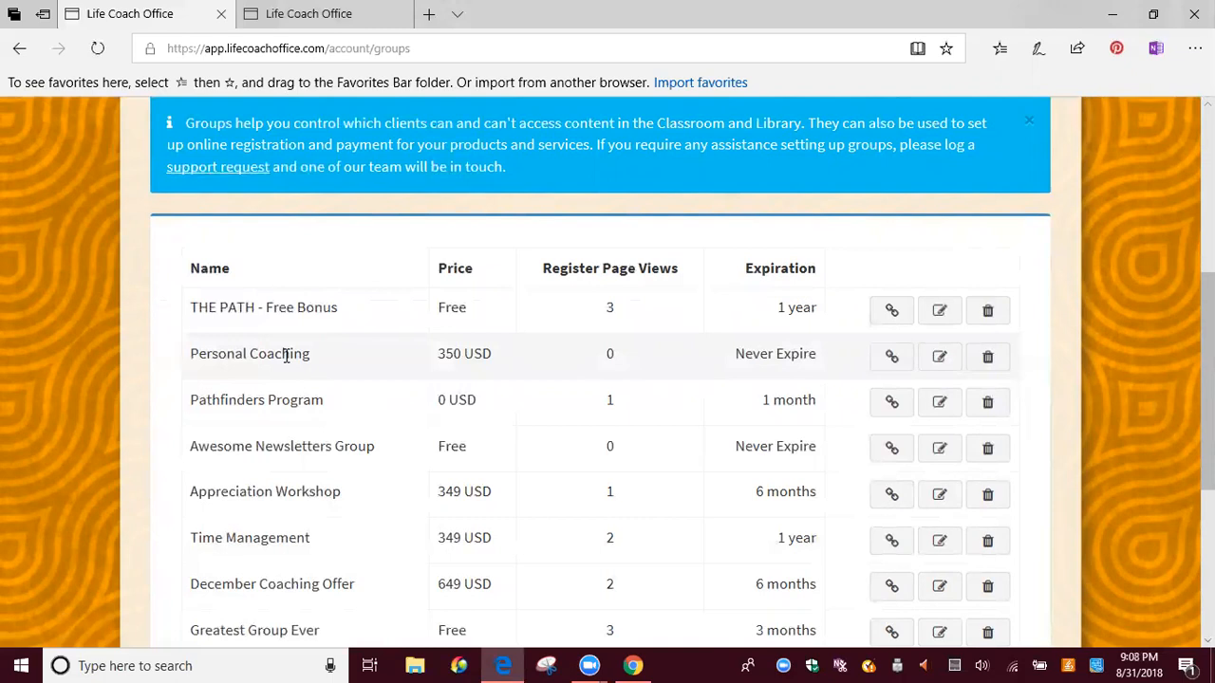
scroll(326, 393, down, 4)
scroll(840, 379, up, 8)
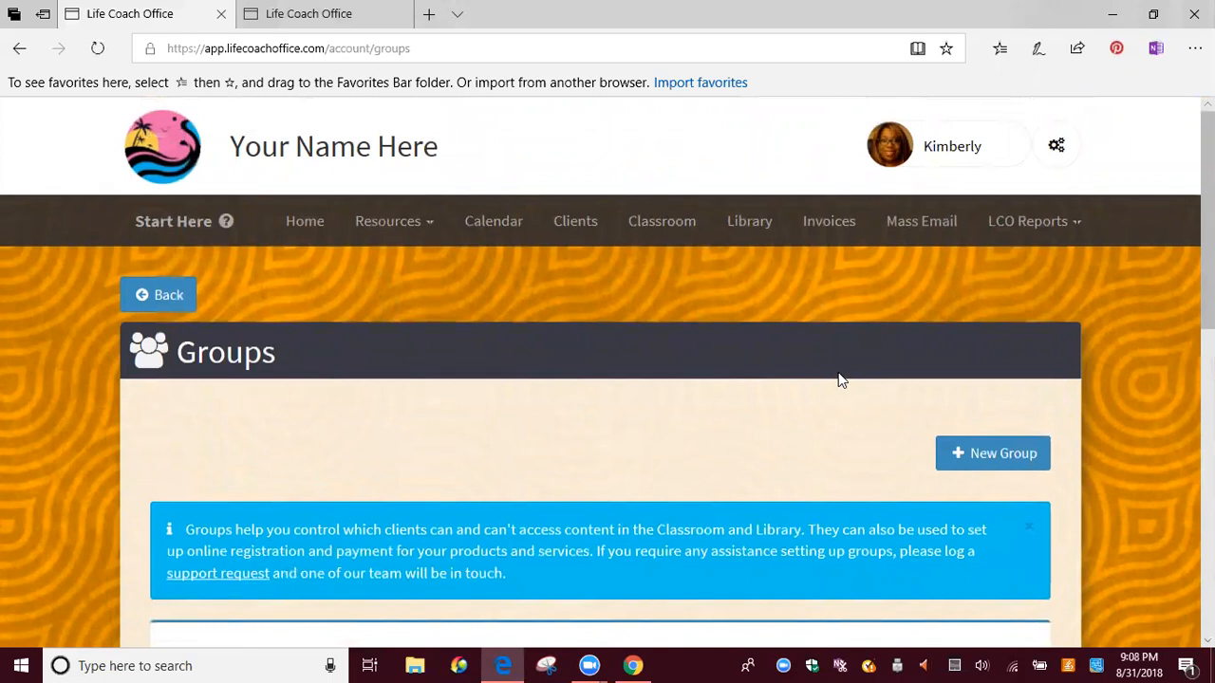
click(664, 221)
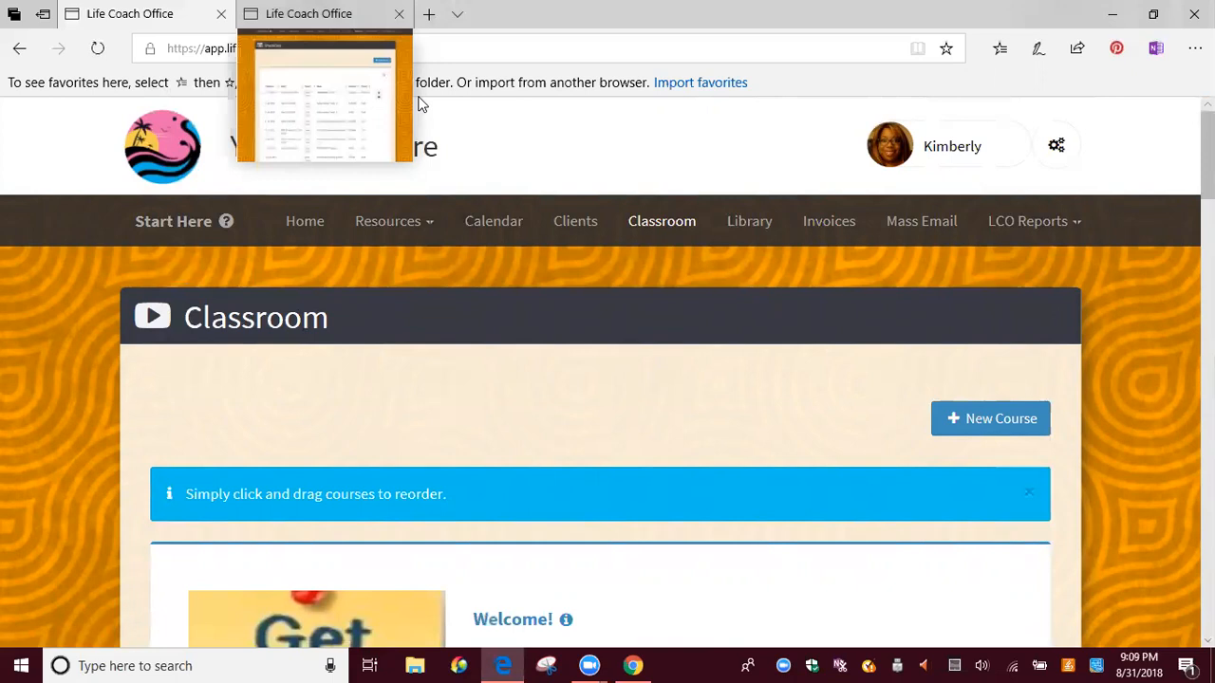
Switch to the open Invoices page and examine the invoices' sent dates, items, amounts and statuses
click(315, 126)
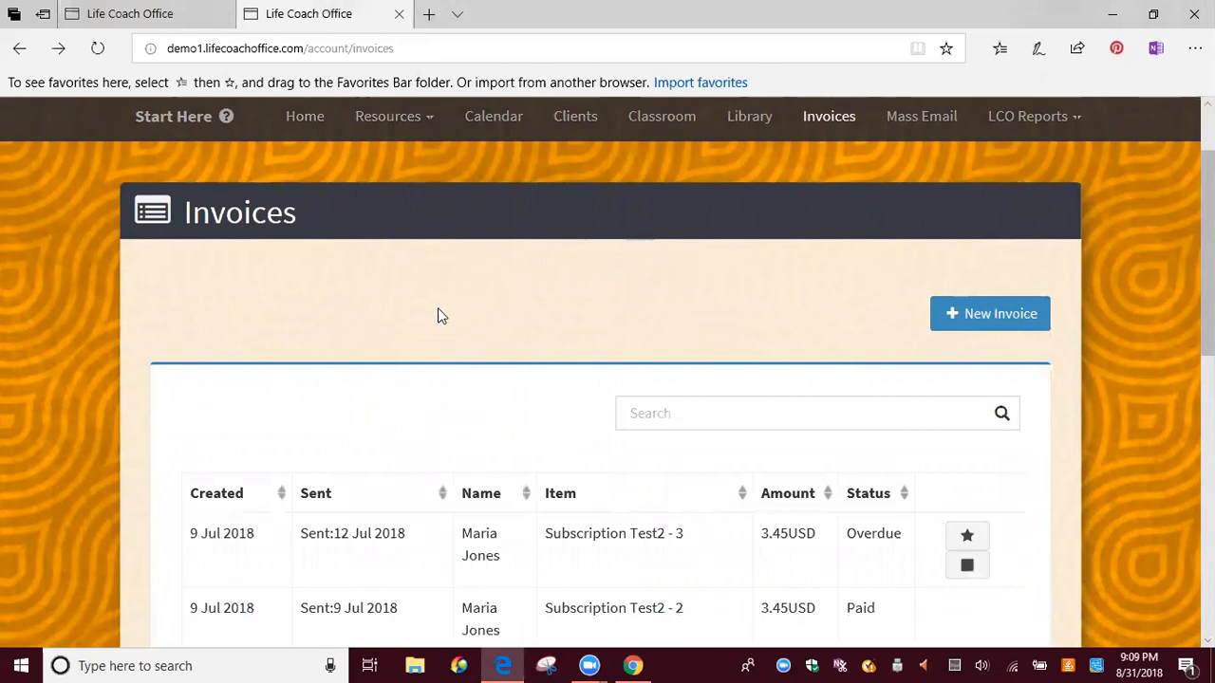
scroll(813, 203, down, 3)
scroll(724, 219, up, 2)
scroll(750, 215, down, 3)
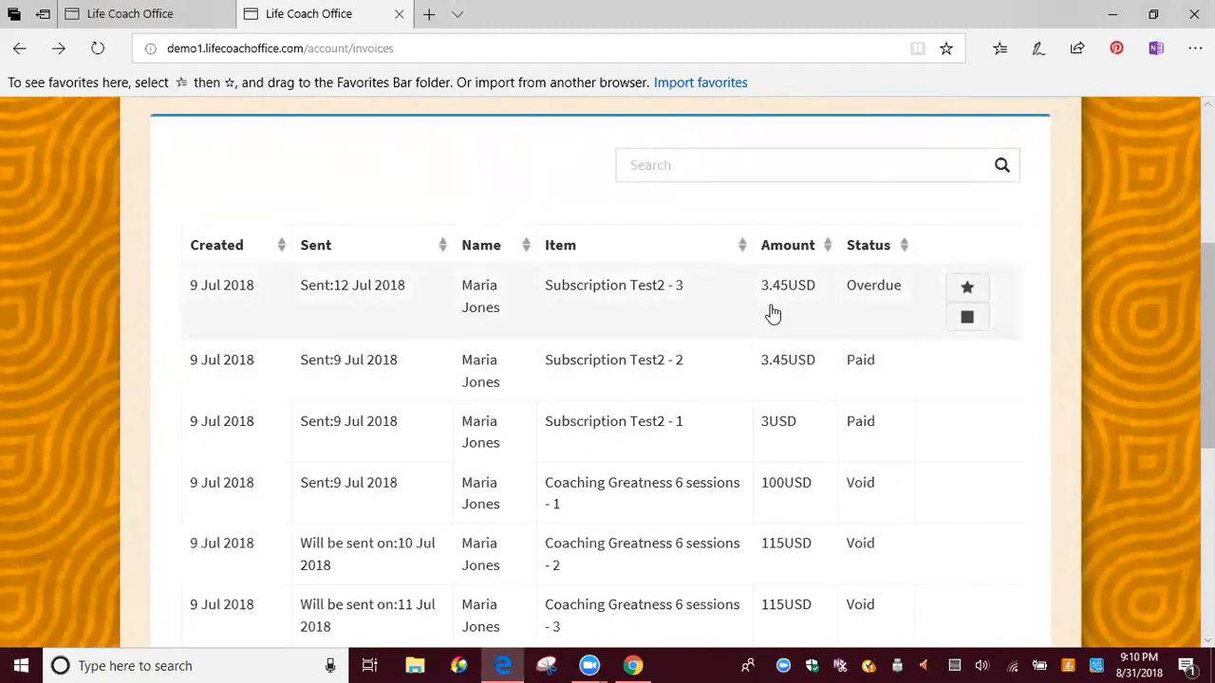
scroll(802, 302, up, 2)
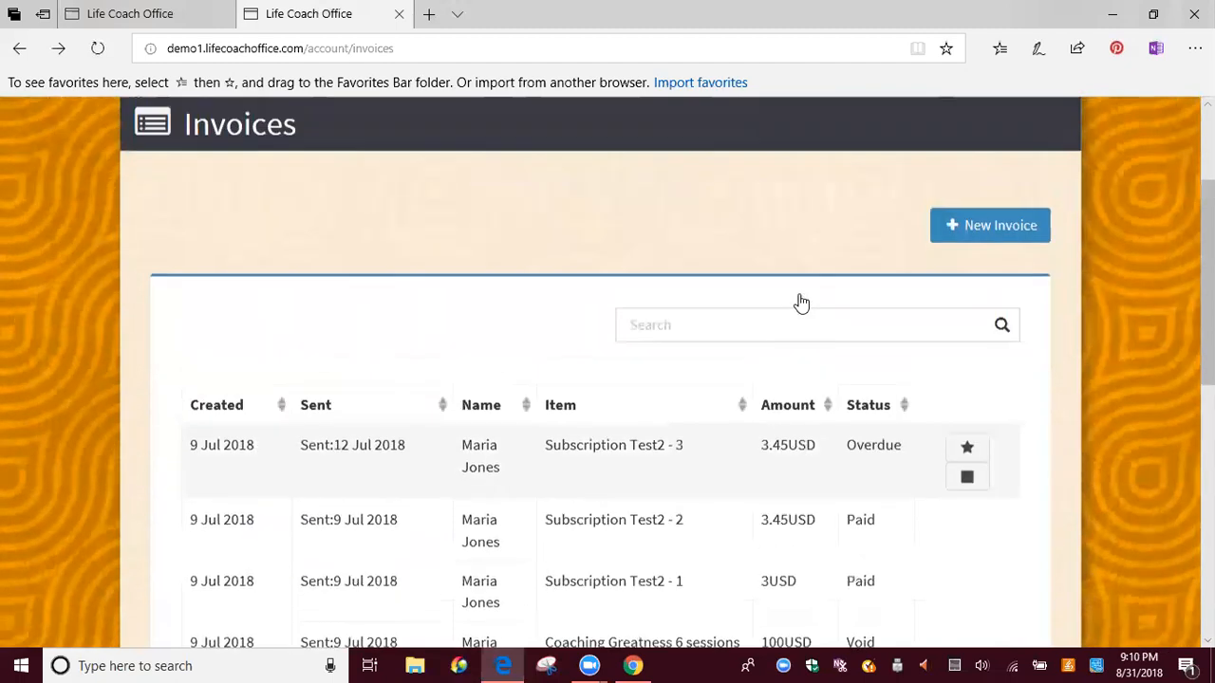
scroll(802, 302, up, 2)
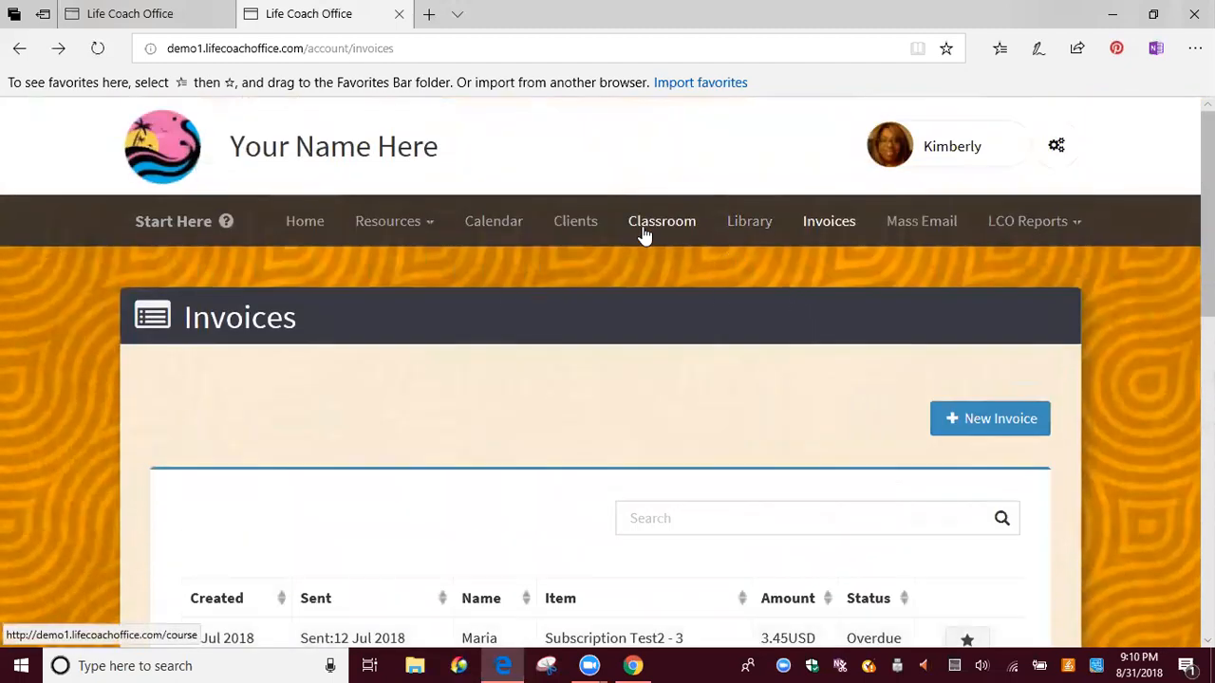
scroll(482, 201, down, 1)
scroll(420, 157, up, 1)
scroll(442, 236, down, 8)
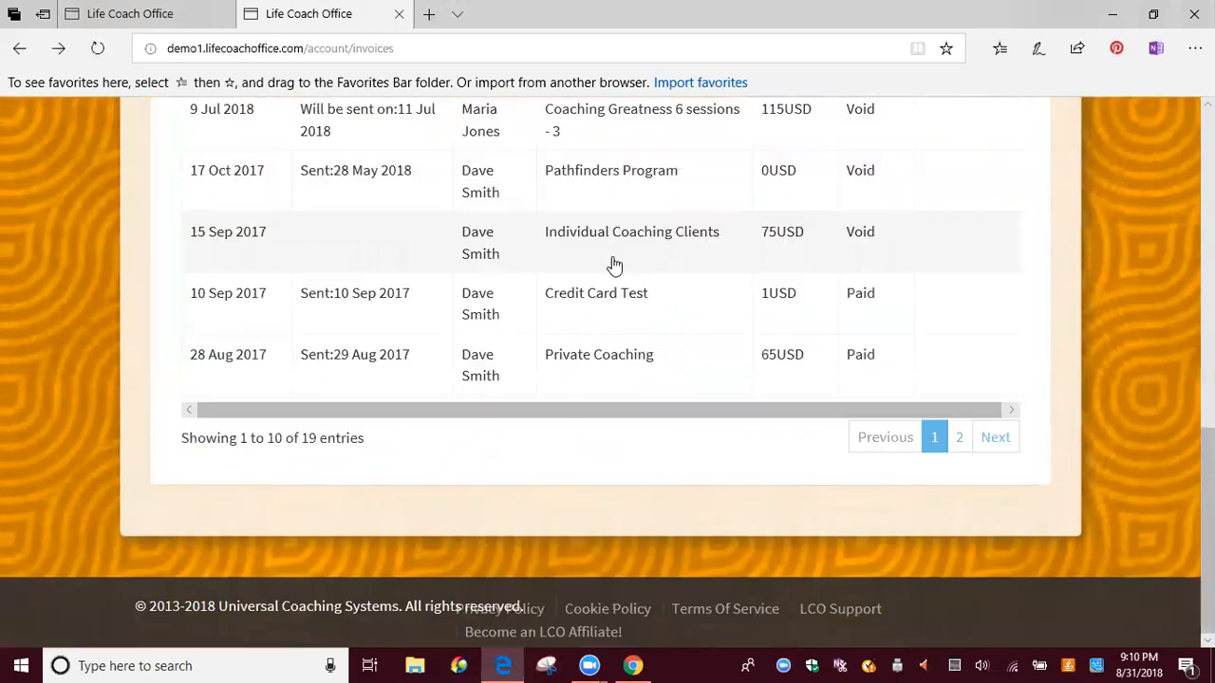
scroll(675, 338, up, 1)
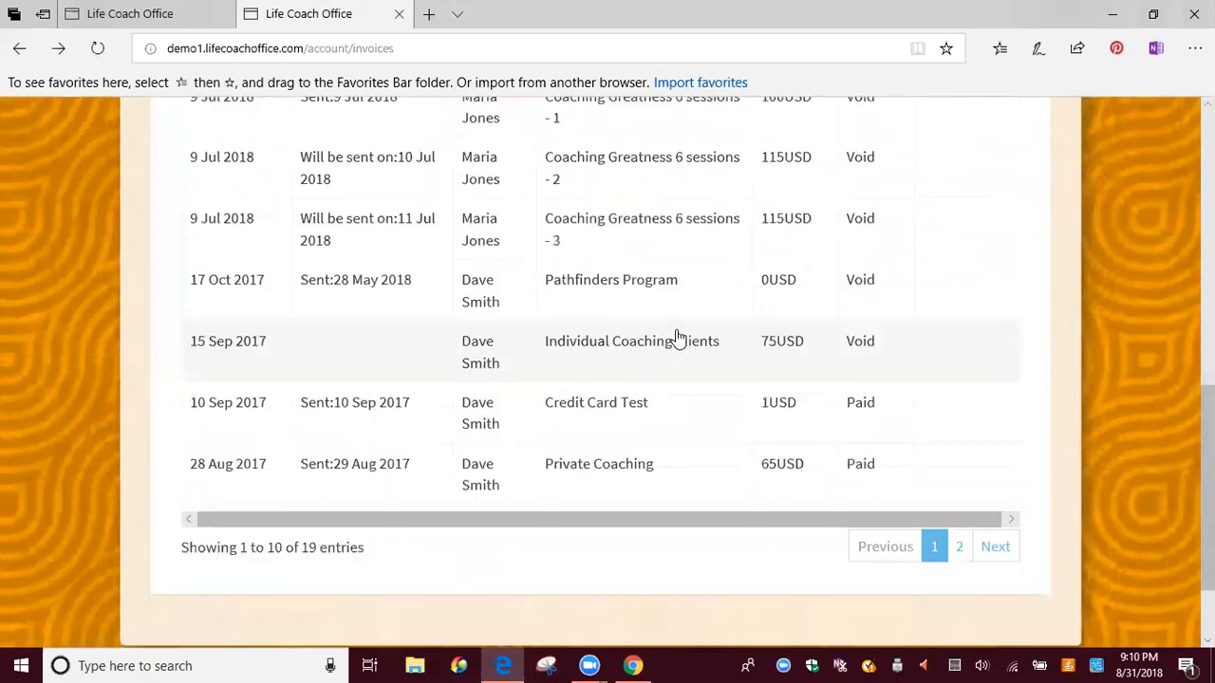
scroll(677, 339, up, 7)
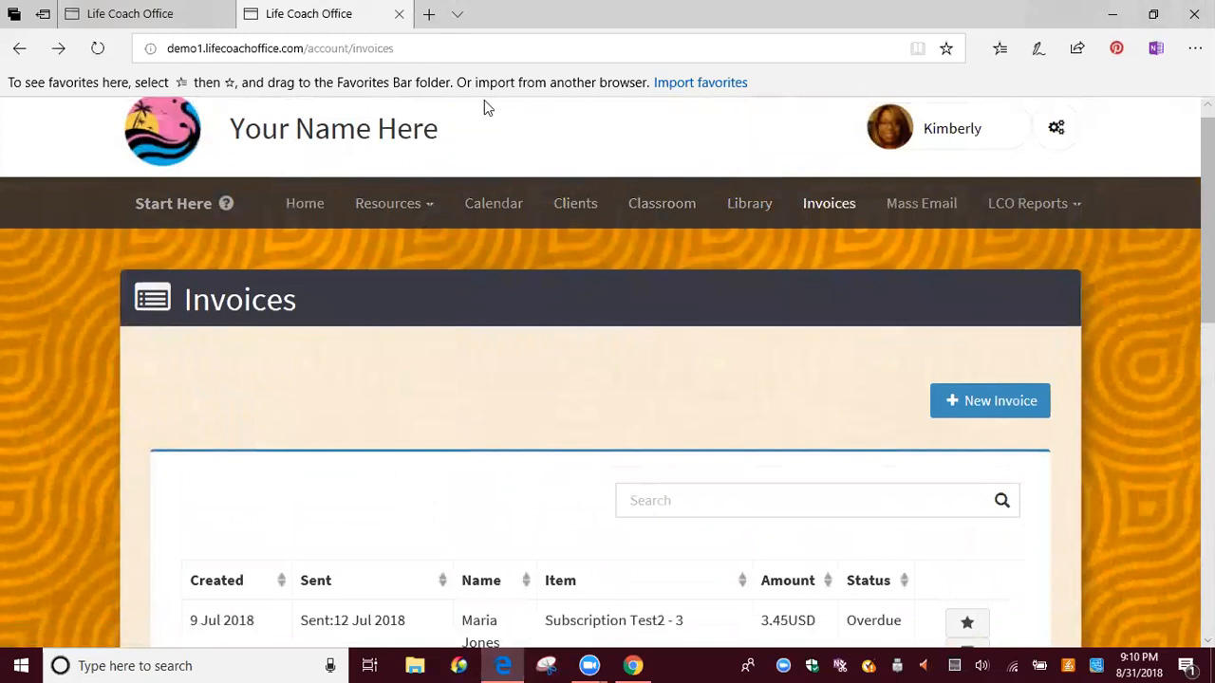
Return to the Classroom page and look over the available courses
key(ctrl+shift+Tab)
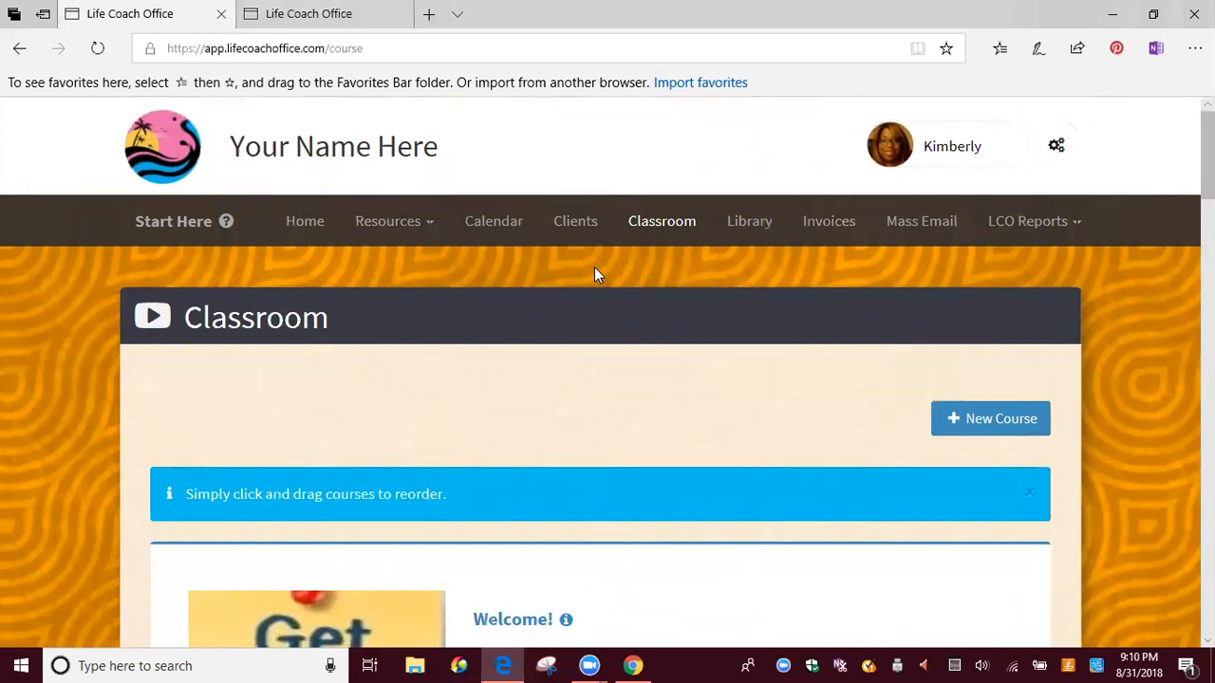
click(1052, 233)
scroll(696, 323, down, 5)
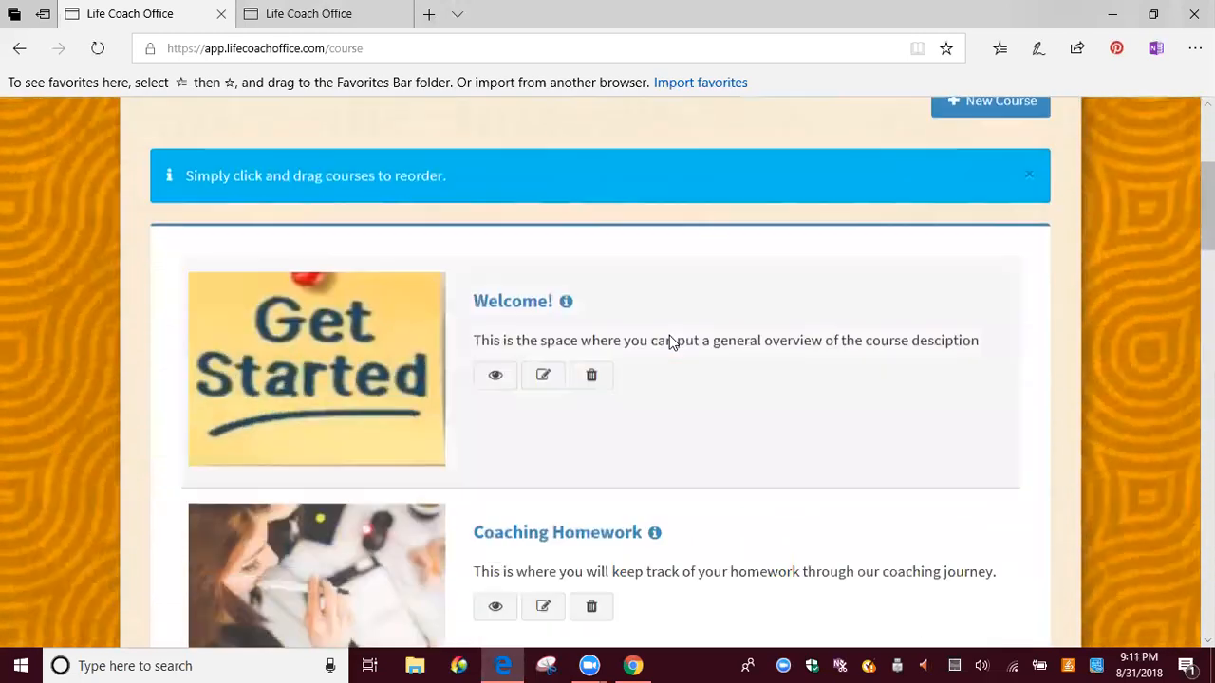
scroll(737, 344, up, 5)
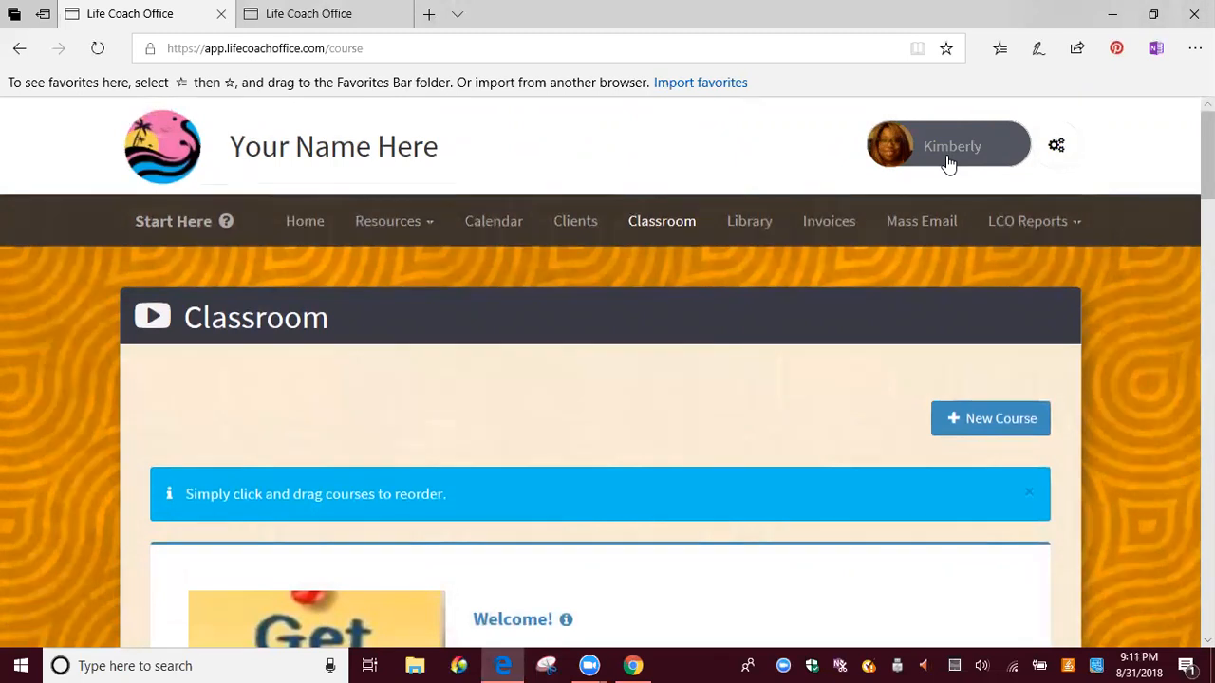
Open the LCO Support contact form, review its purpose options, contact fields and screenshot upload, and return to the home page
scroll(698, 237, down, 5)
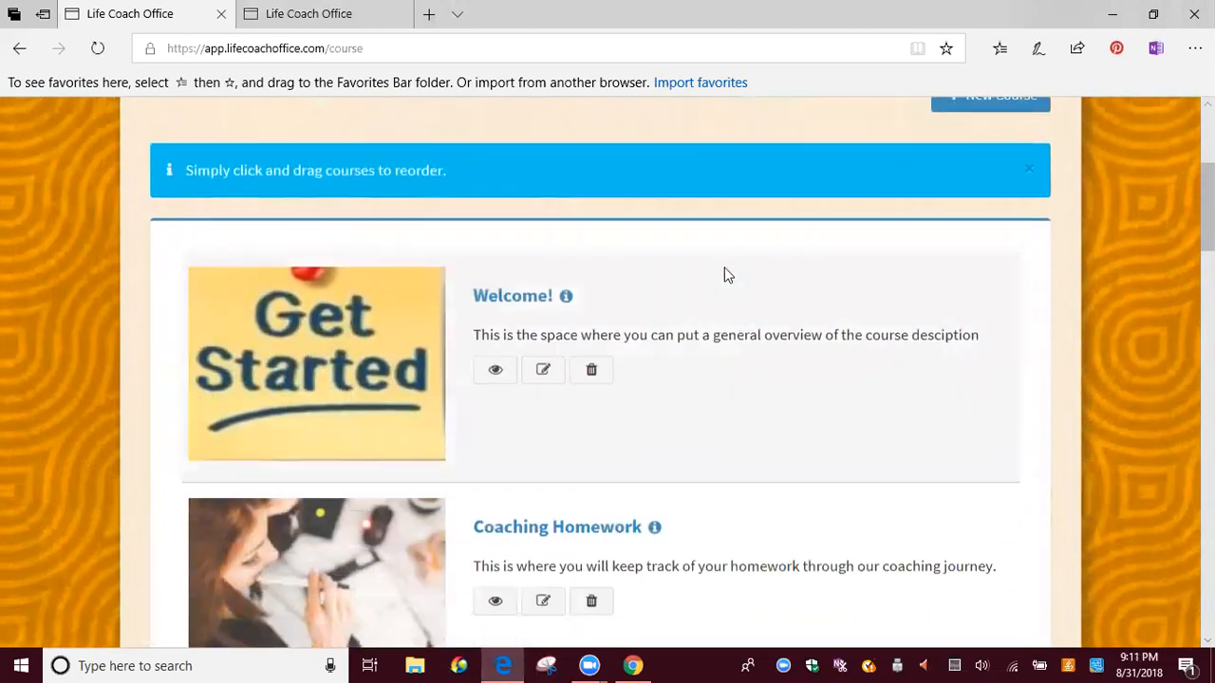
scroll(759, 338, down, 15)
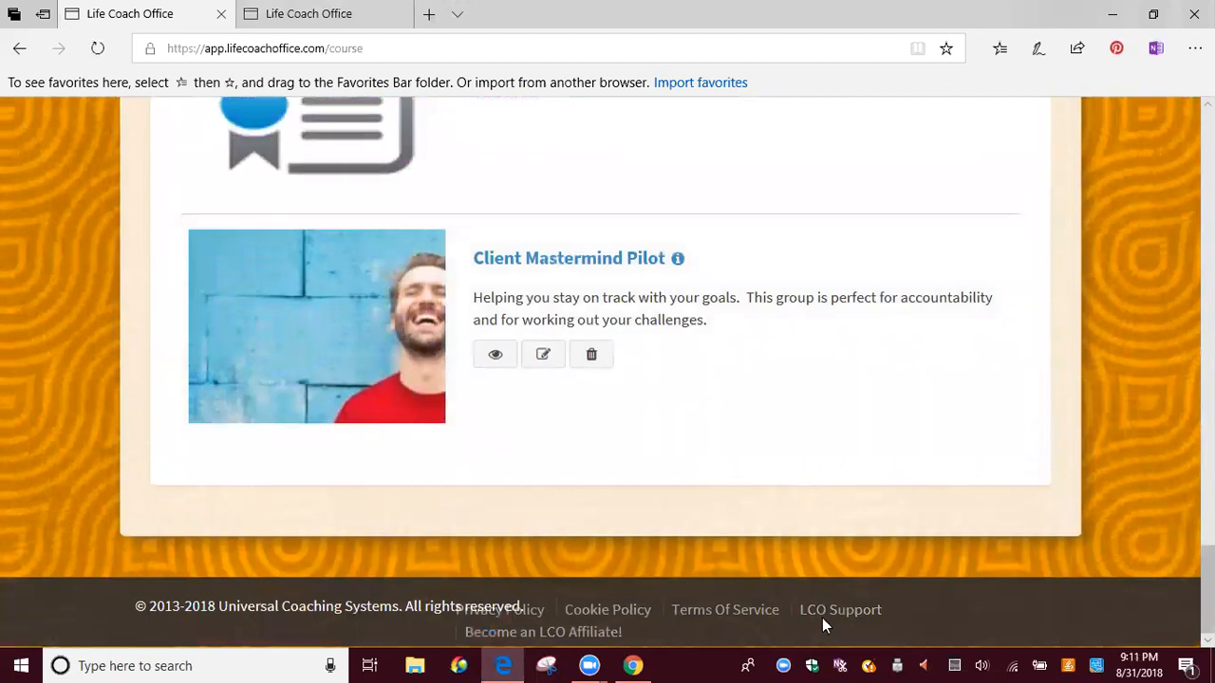
click(843, 612)
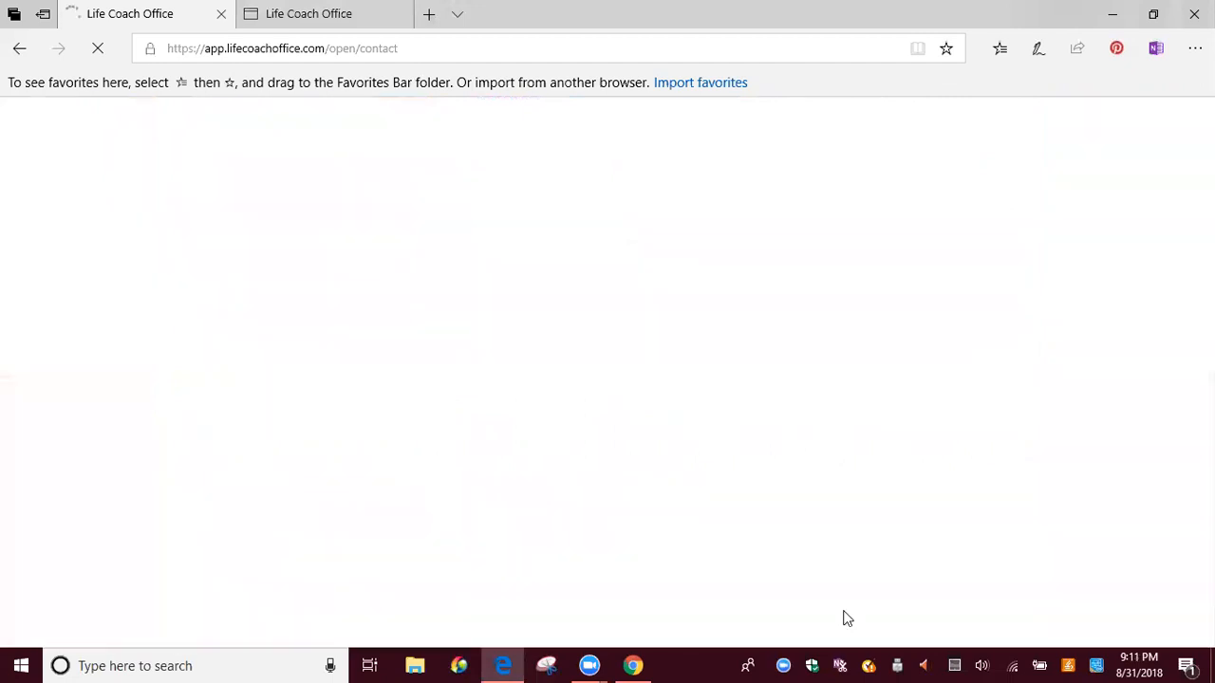
scroll(690, 596, down, 5)
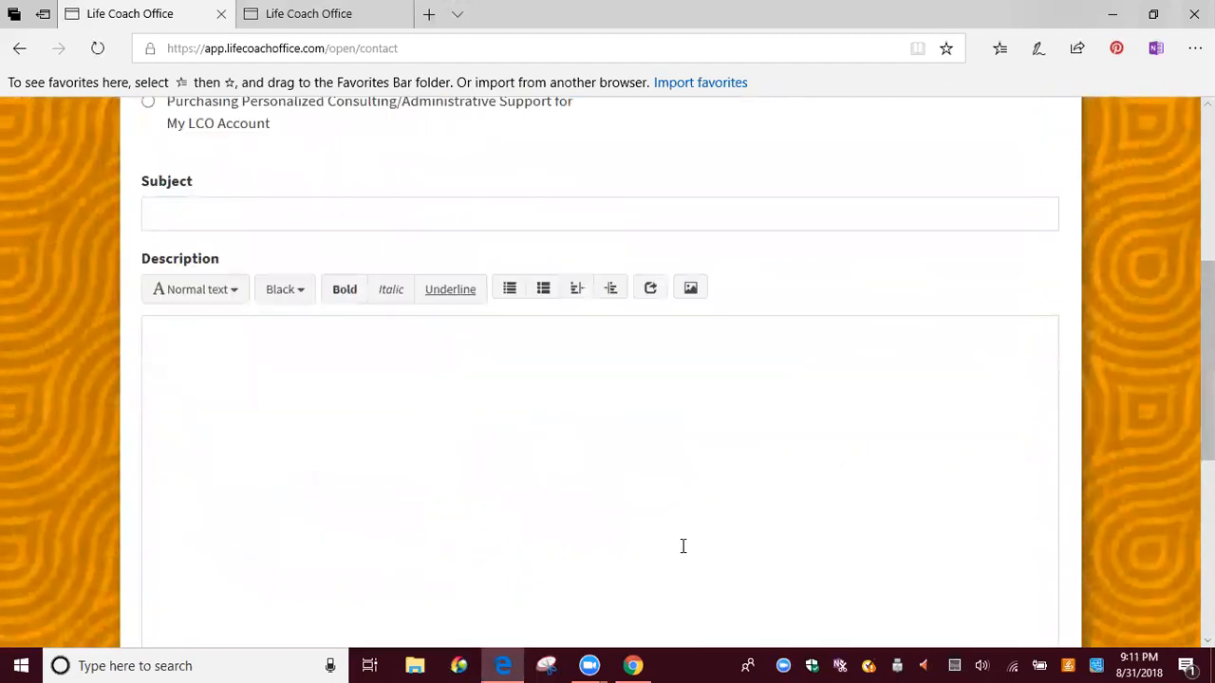
scroll(601, 444, down, 3)
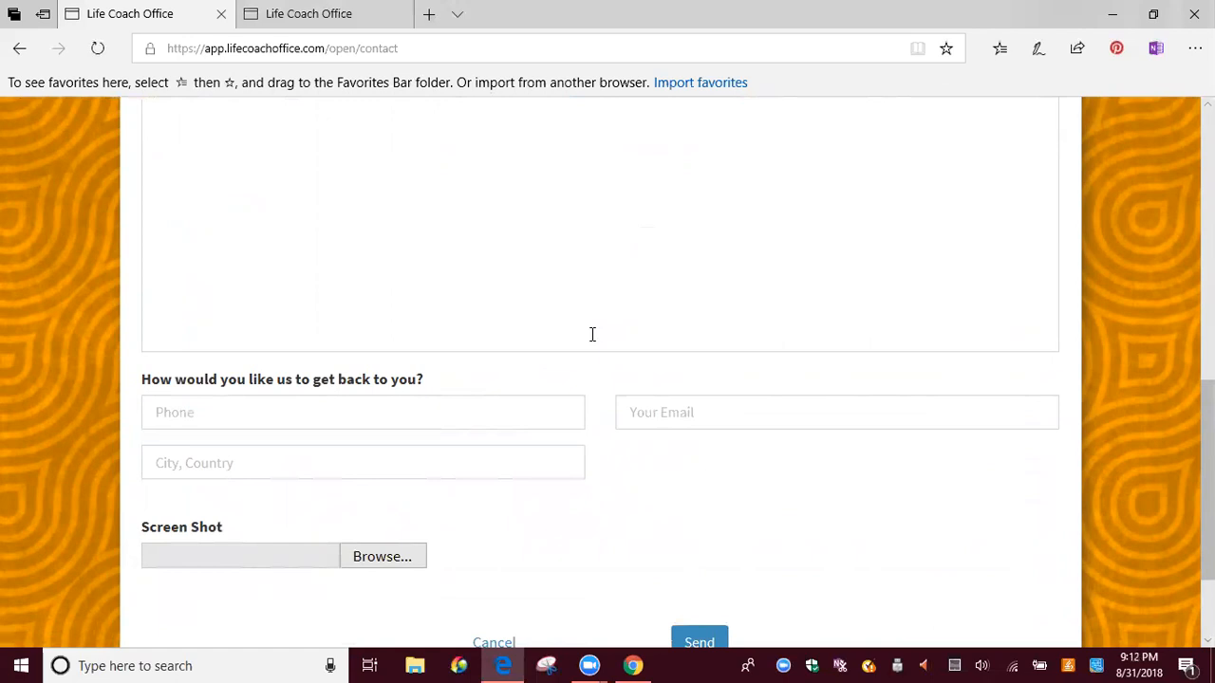
scroll(268, 556, down, 2)
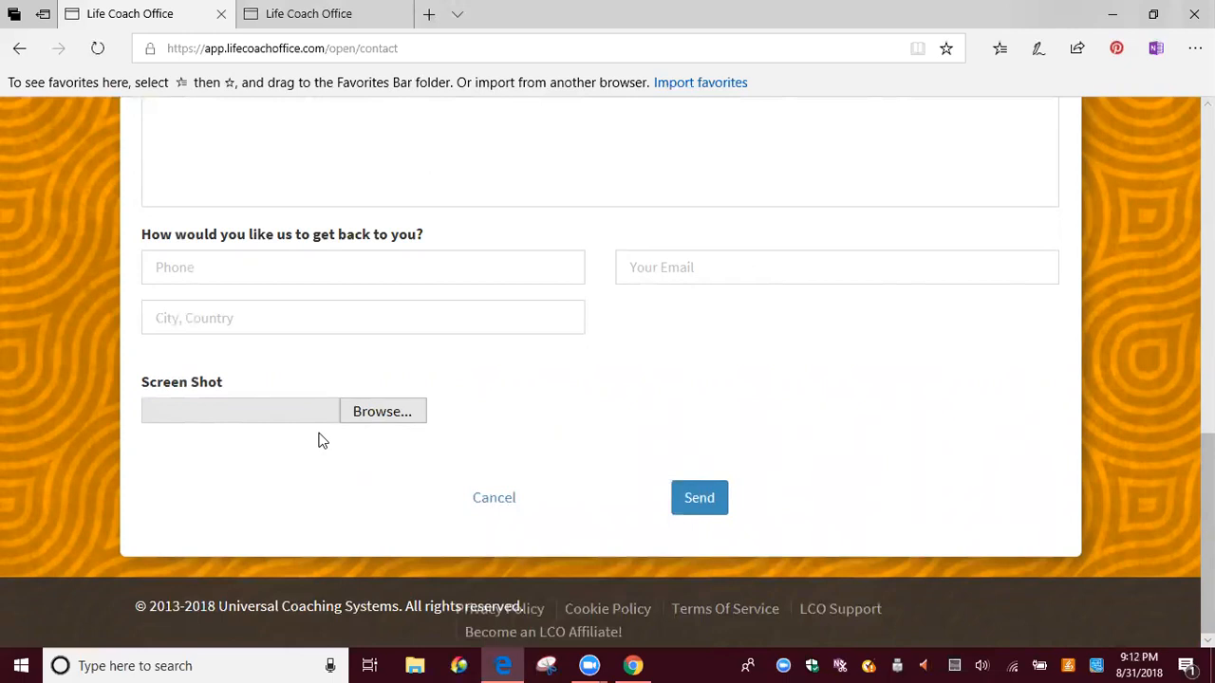
scroll(320, 440, up, 8)
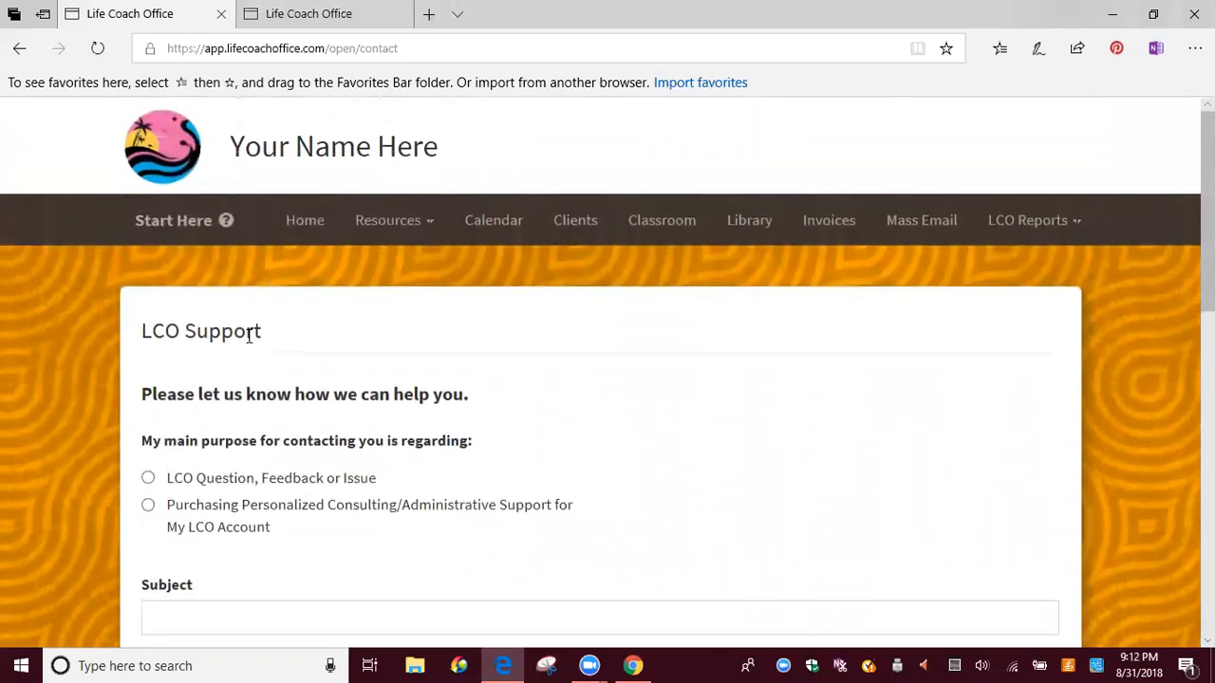
click(308, 222)
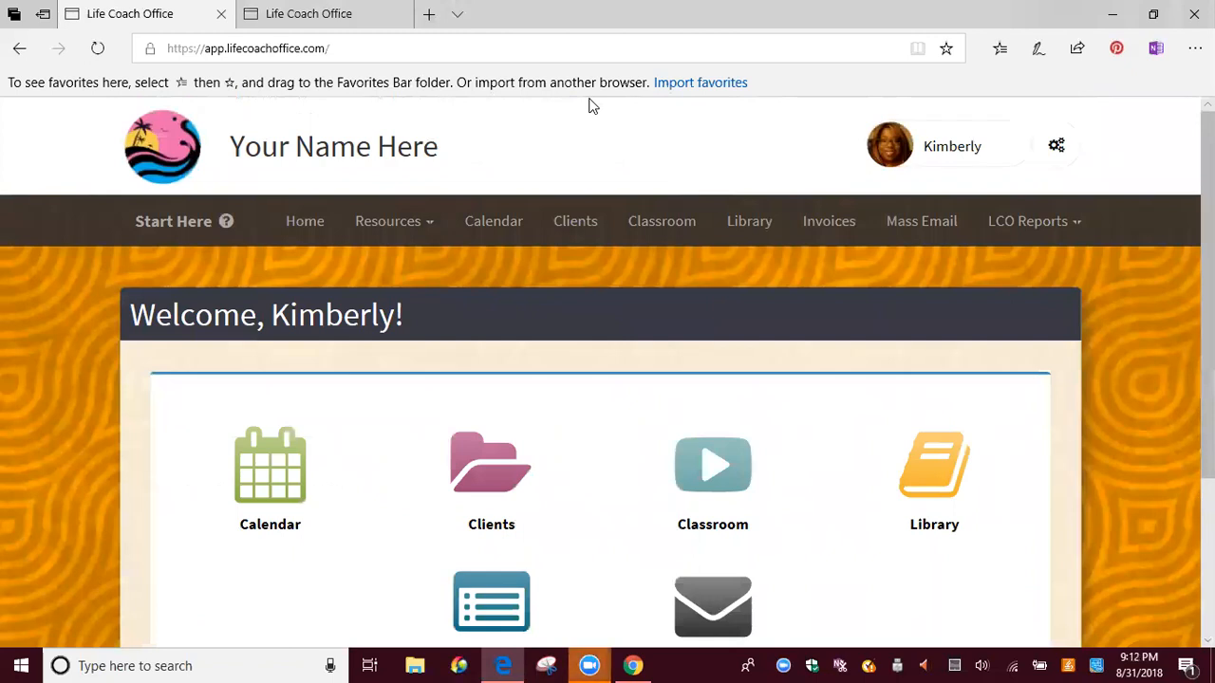
click(590, 98)
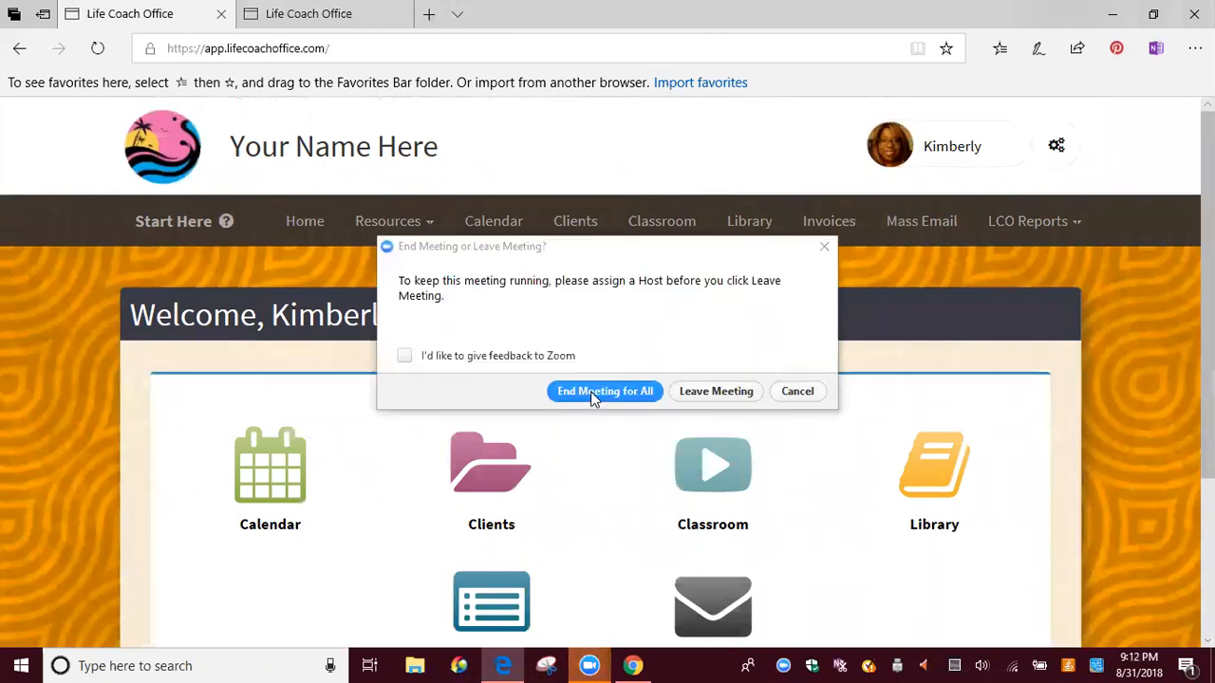